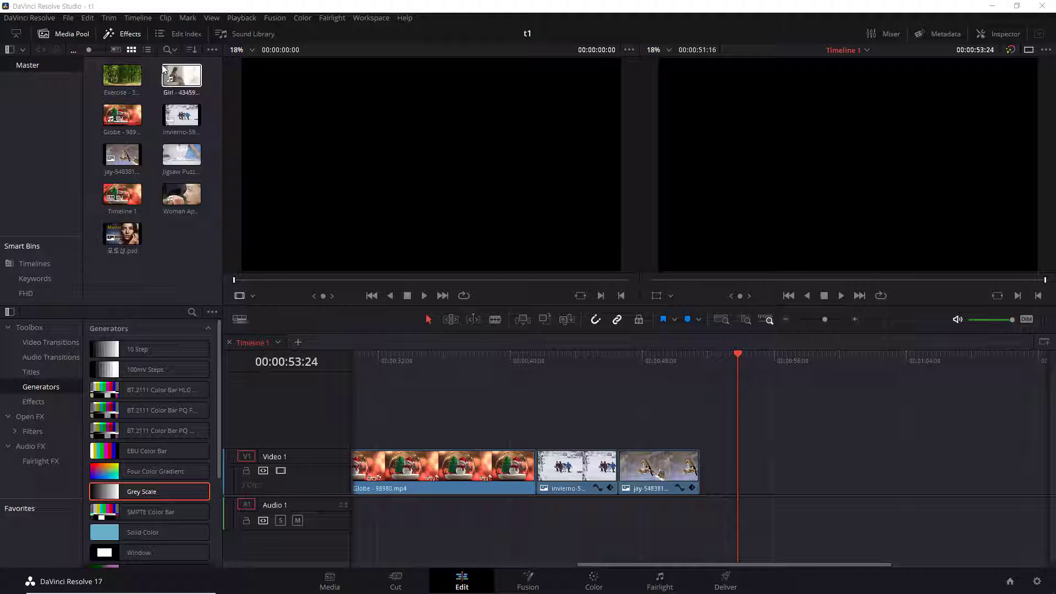
# - Add the Grey Scale generator to Video 1 directly after the last clip in the timeline
pyautogui.click(124, 34)
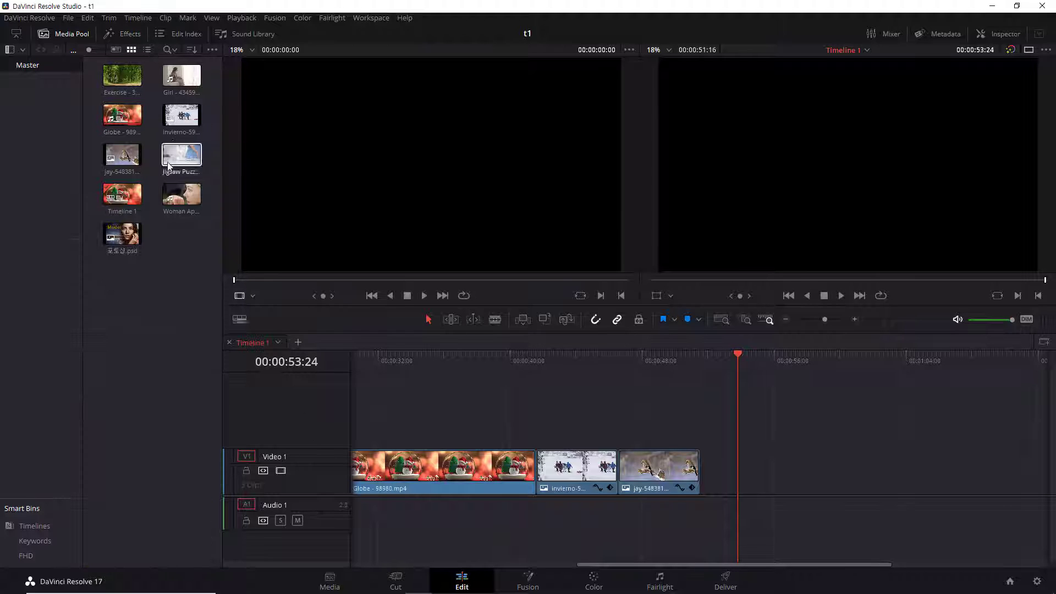
pyautogui.click(124, 34)
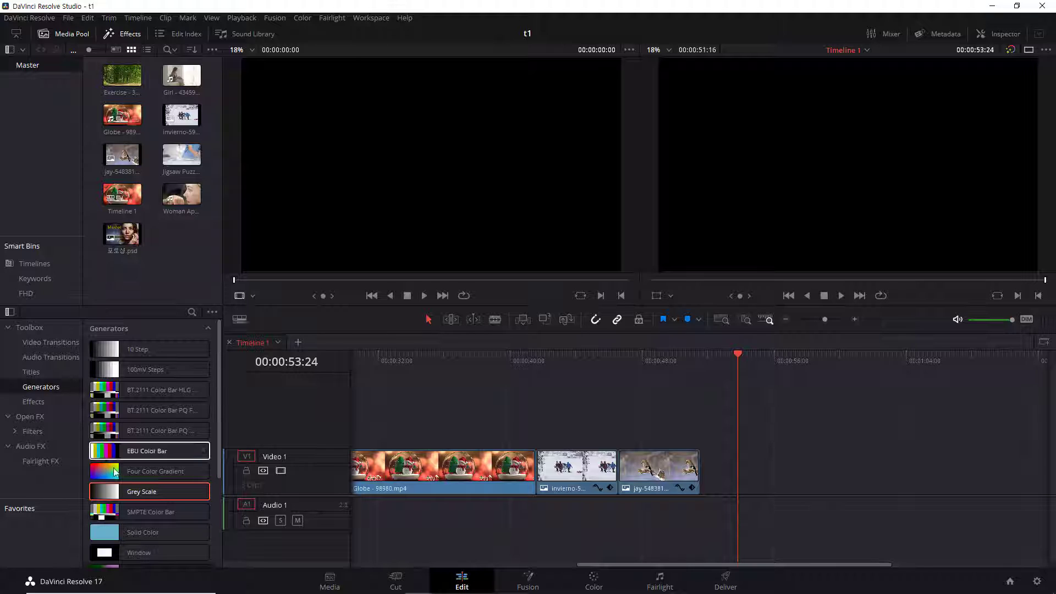
pyautogui.moveTo(144, 493); pyautogui.dragTo(705, 489)
pyautogui.click(767, 458)
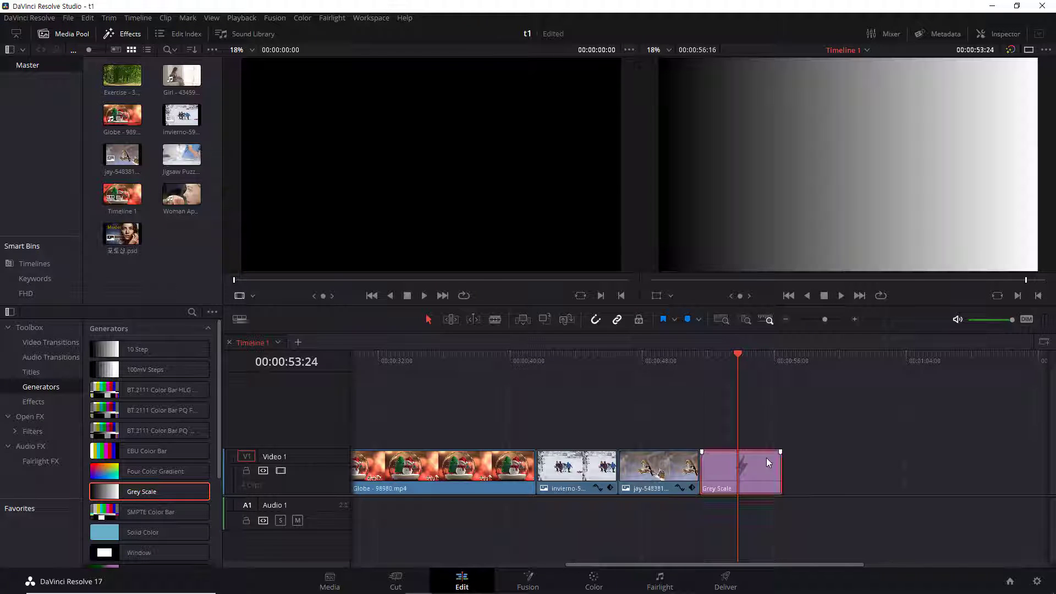
# - Convert the Grey Scale generator clip into a compound clip, keeping the default name and start timecode
pyautogui.click(594, 579)
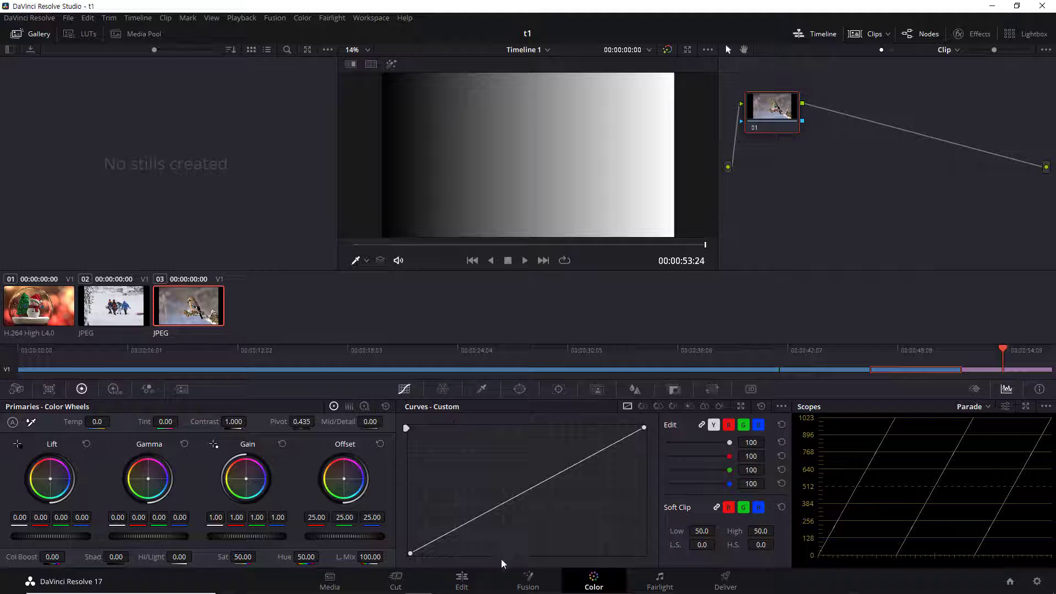
pyautogui.click(462, 579)
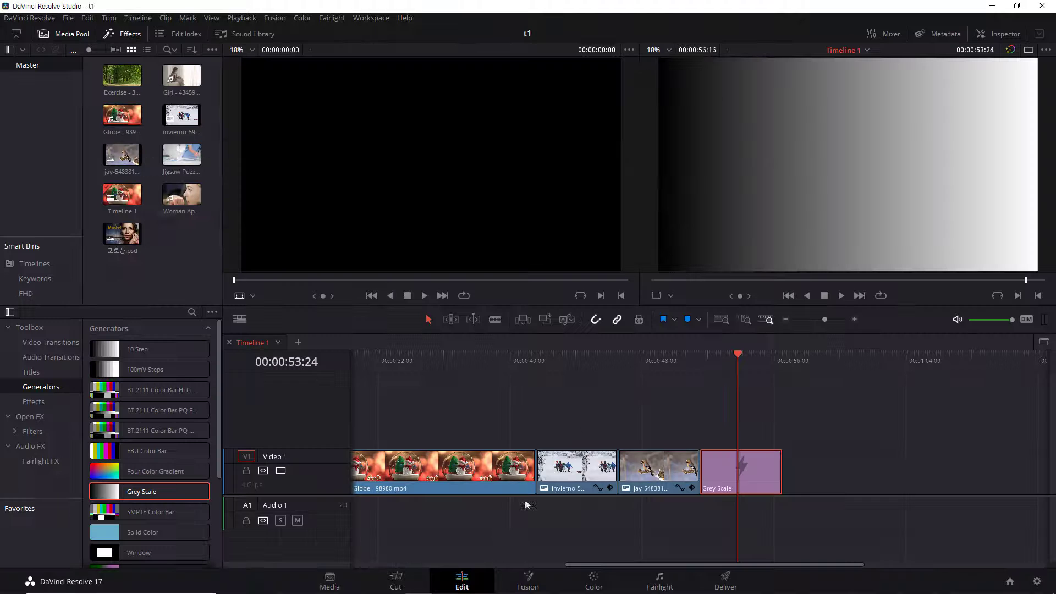
pyautogui.rightClick(729, 463)
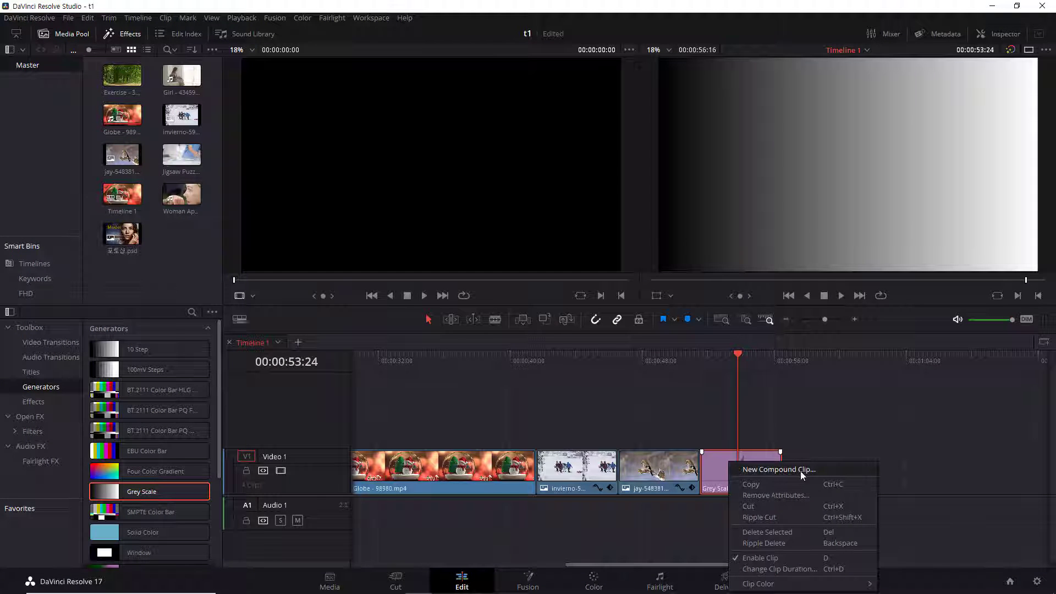
pyautogui.click(817, 469)
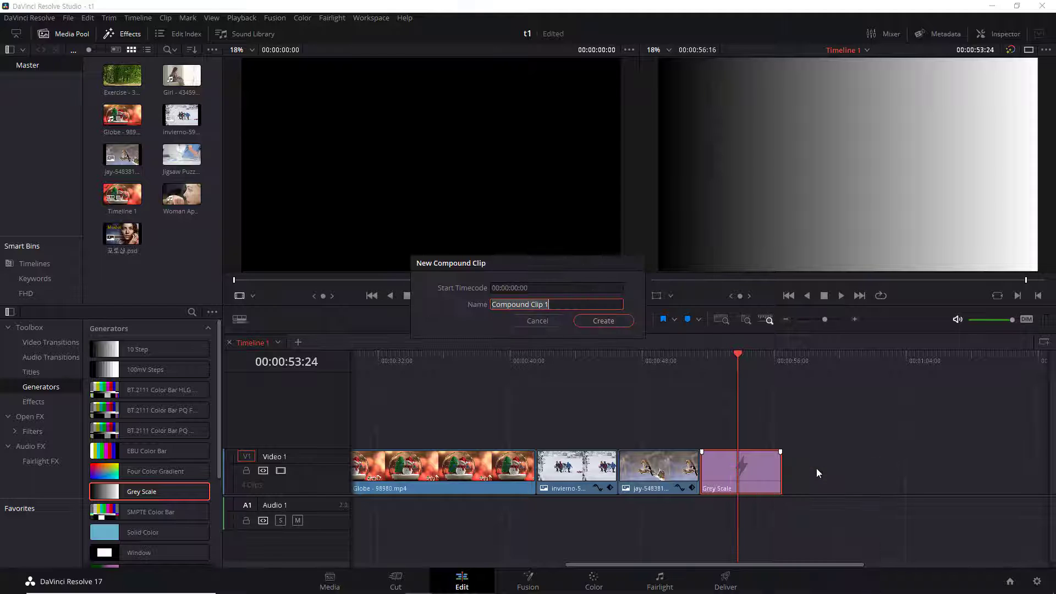
pyautogui.click(620, 325)
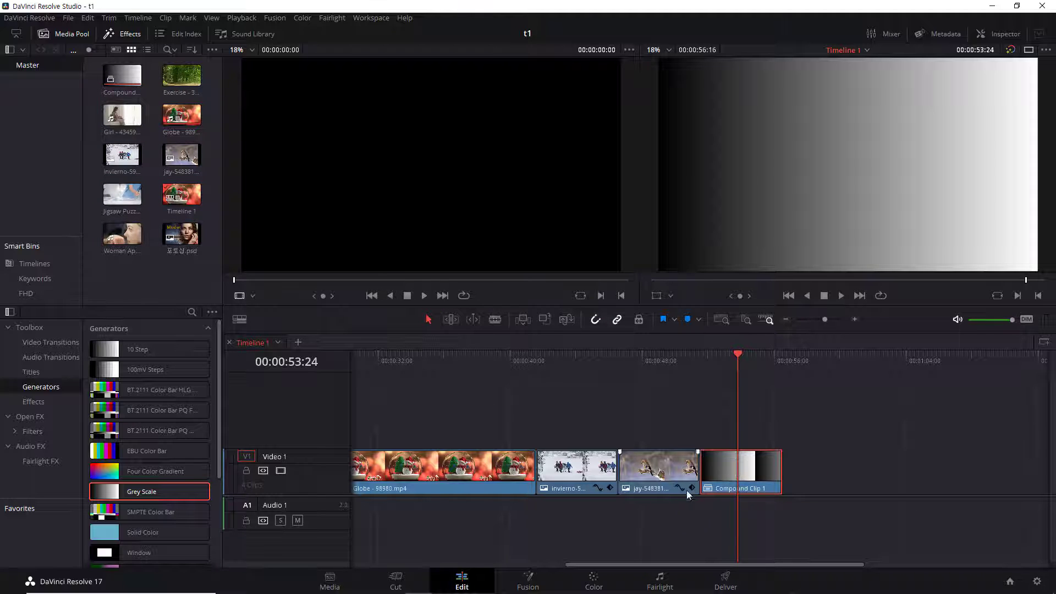
# - Open the compound clip on the Color page and set the scope display to Waveform
pyautogui.click(594, 581)
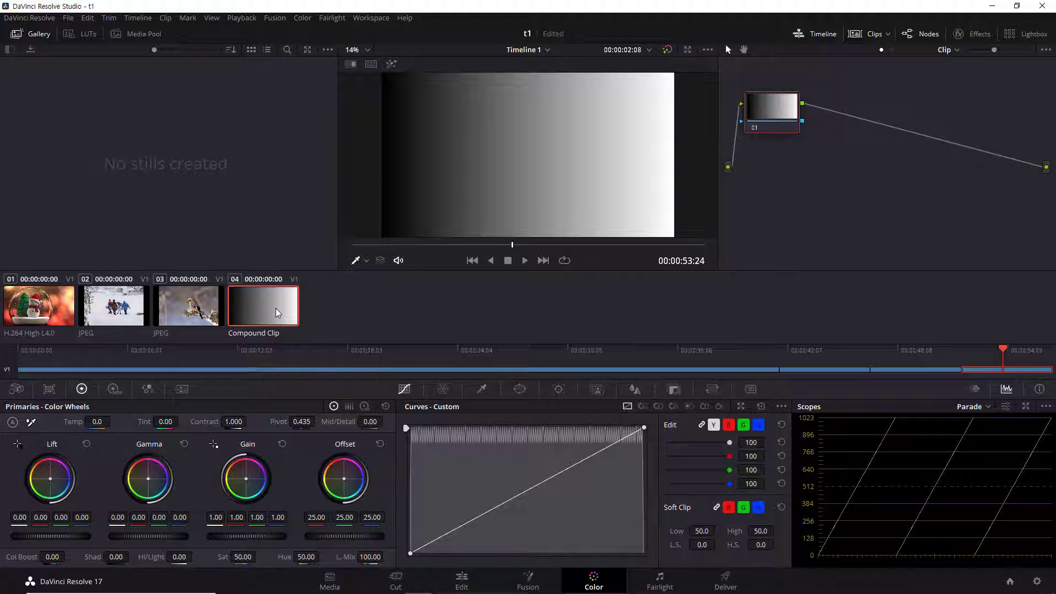
pyautogui.click(984, 407)
pyautogui.click(991, 435)
# - Set the viewer overlay to Qualifier and enable the picker's RGB value display on the image
pyautogui.click(363, 263)
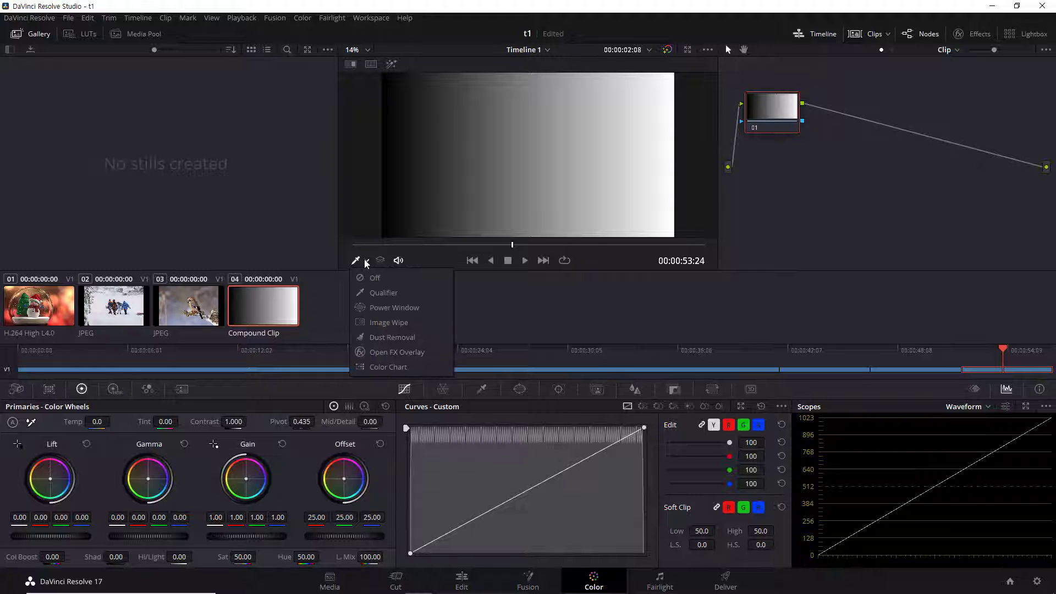
pyautogui.click(377, 296)
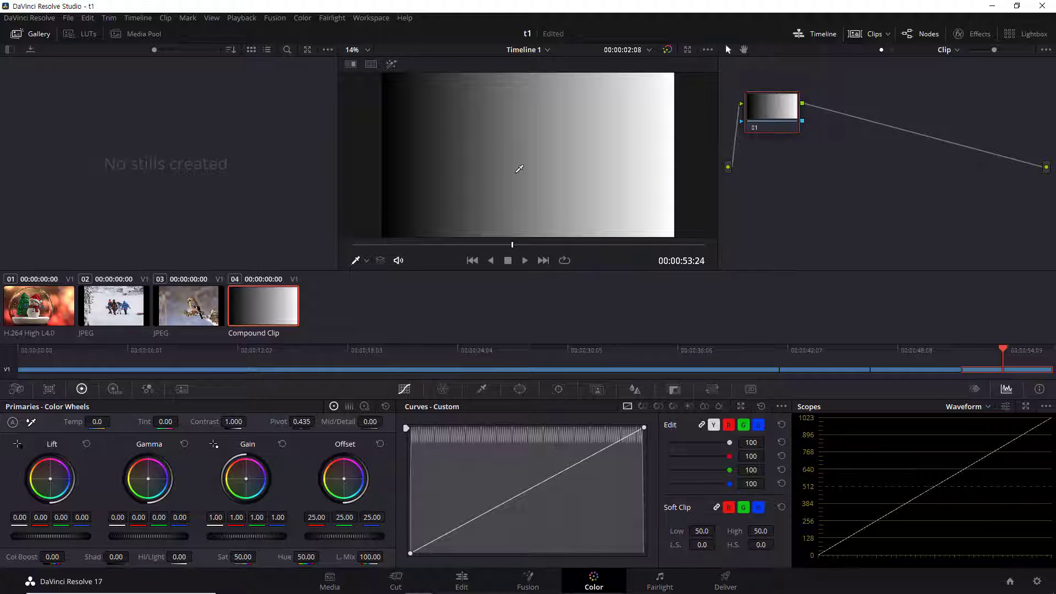
pyautogui.rightClick(545, 148)
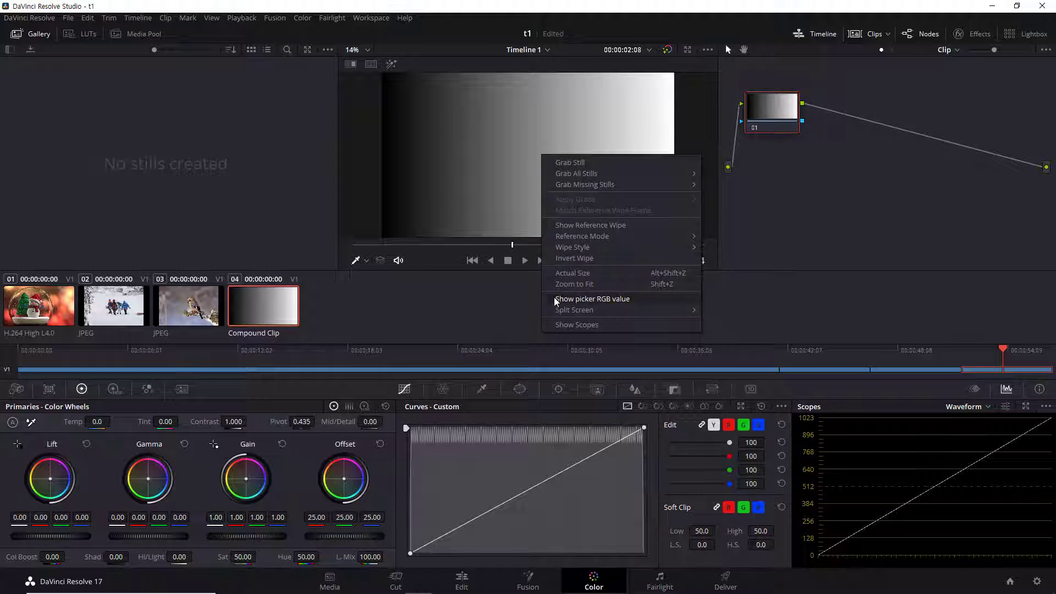
pyautogui.click(607, 298)
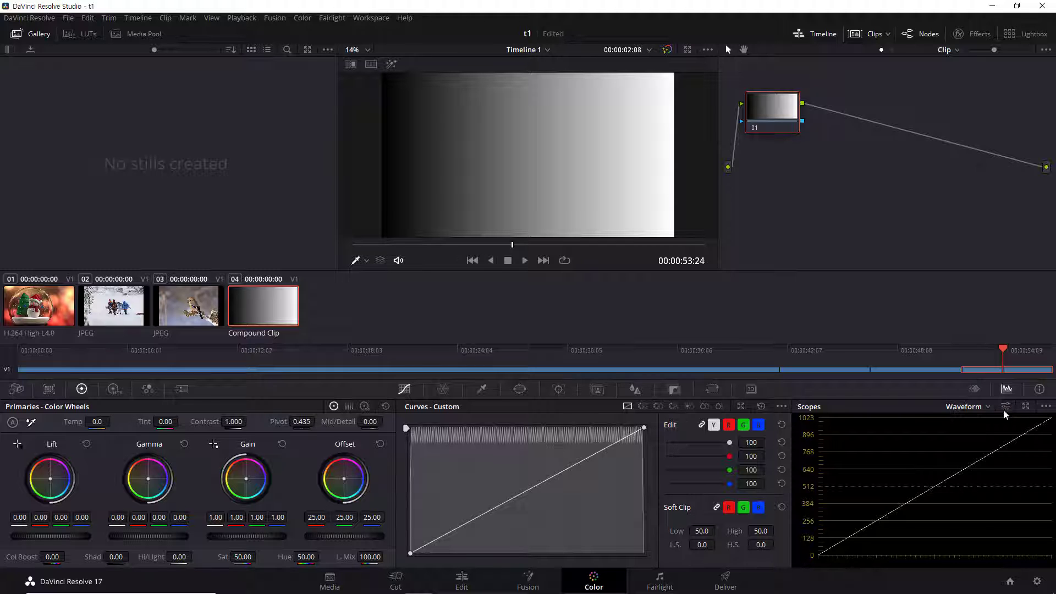
# - Show the scopes in a floating window below the viewer image and compare the waveforms of all four clips
pyautogui.click(1026, 406)
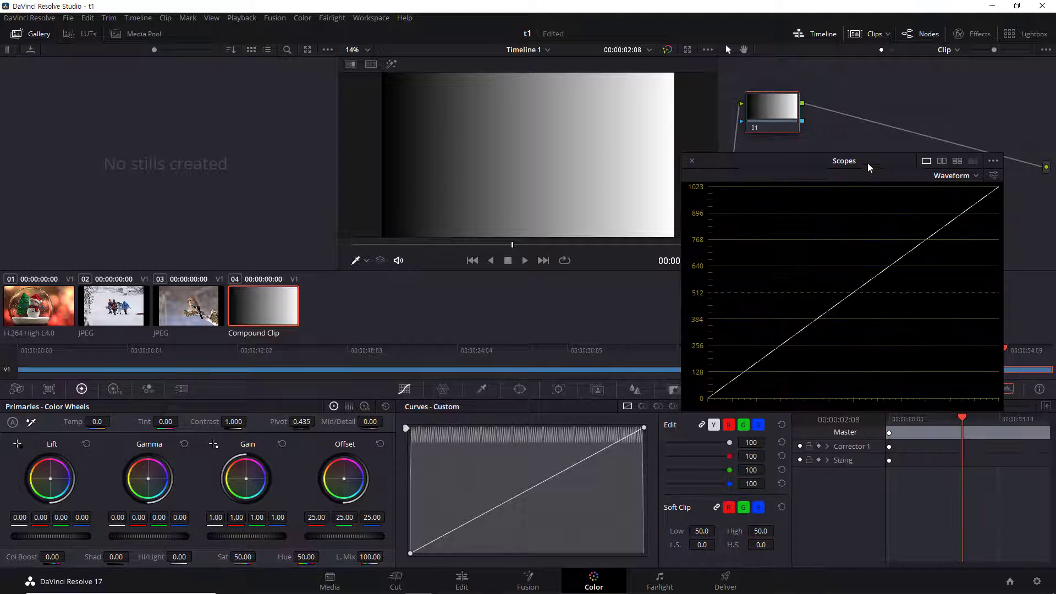
pyautogui.moveTo(867, 162); pyautogui.dragTo(546, 259)
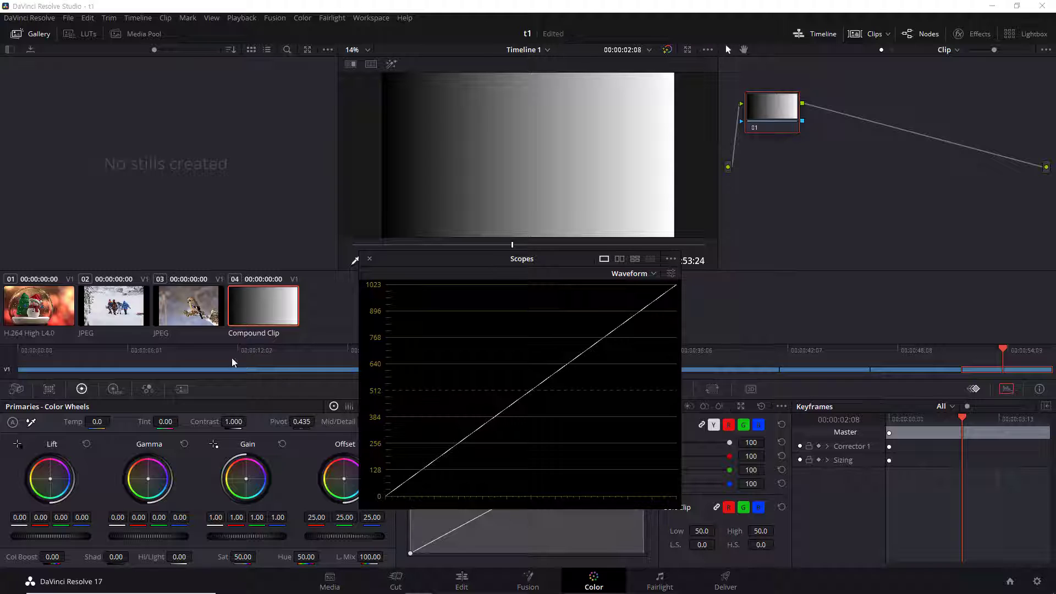
pyautogui.click(61, 308)
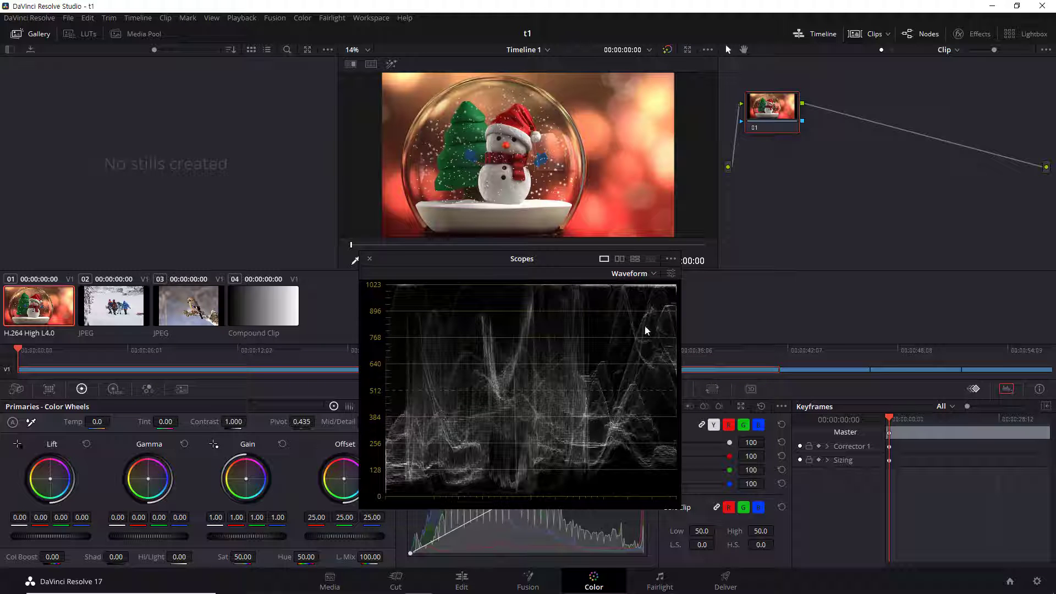
pyautogui.press('Down')
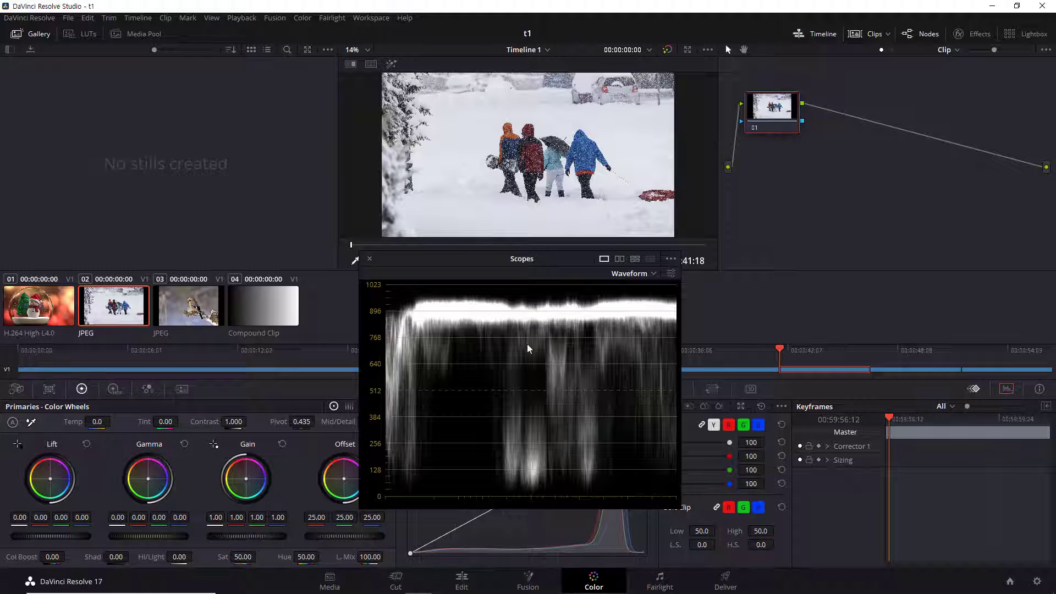
pyautogui.press('Down')
pyautogui.press('Down')
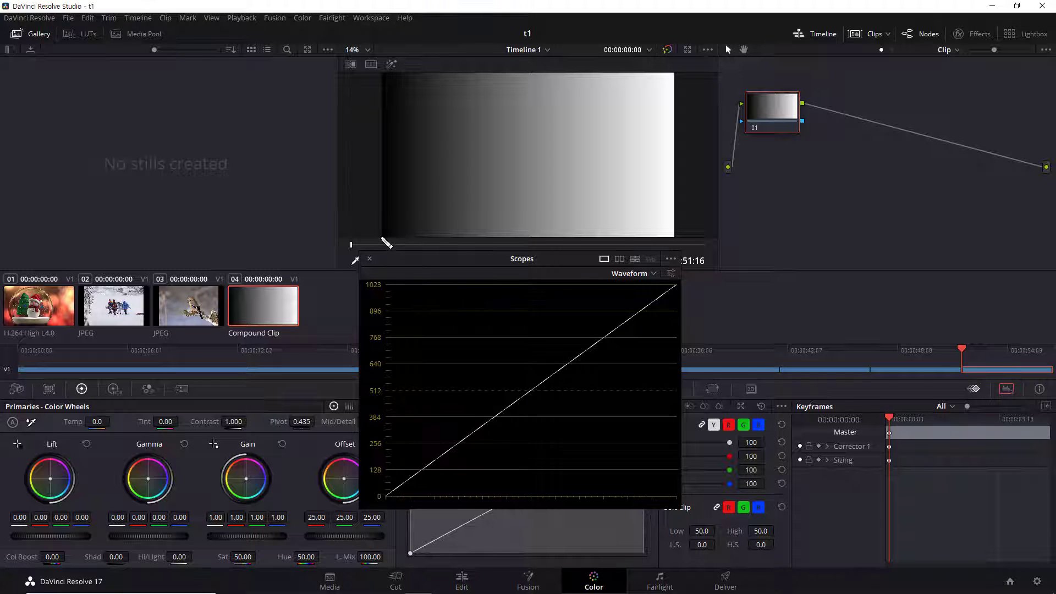
pyautogui.moveTo(385, 237); pyautogui.dragTo(670, 245)
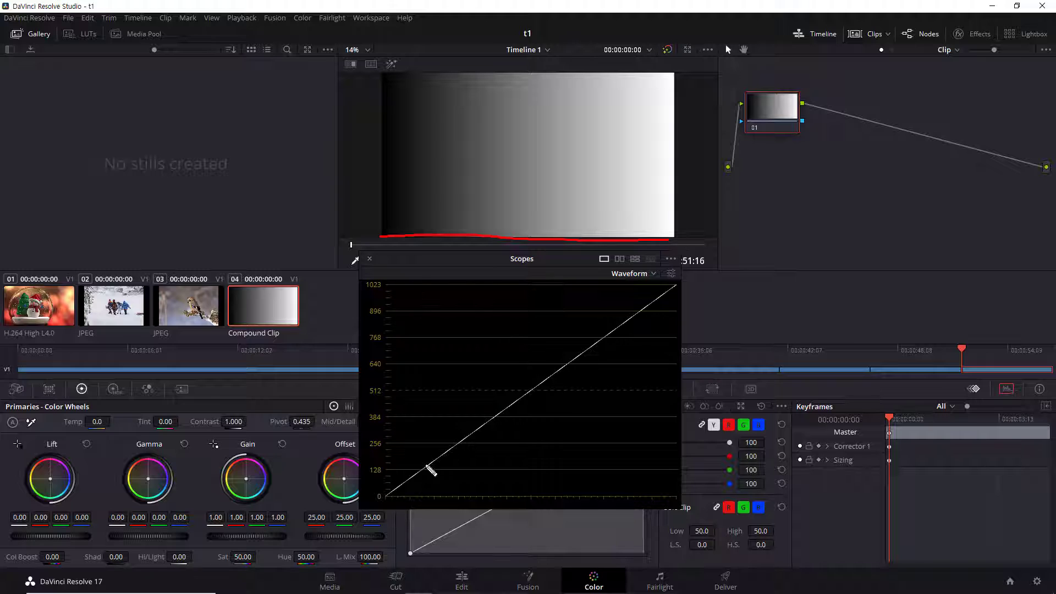
pyautogui.moveTo(389, 498); pyautogui.dragTo(674, 499)
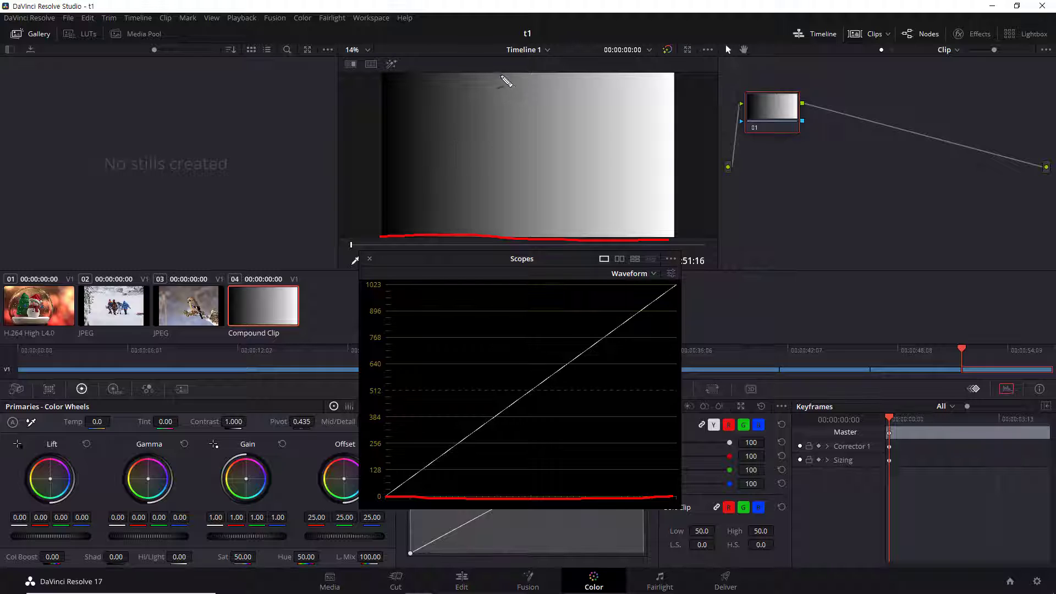
pyautogui.moveTo(500, 73); pyautogui.dragTo(502, 235)
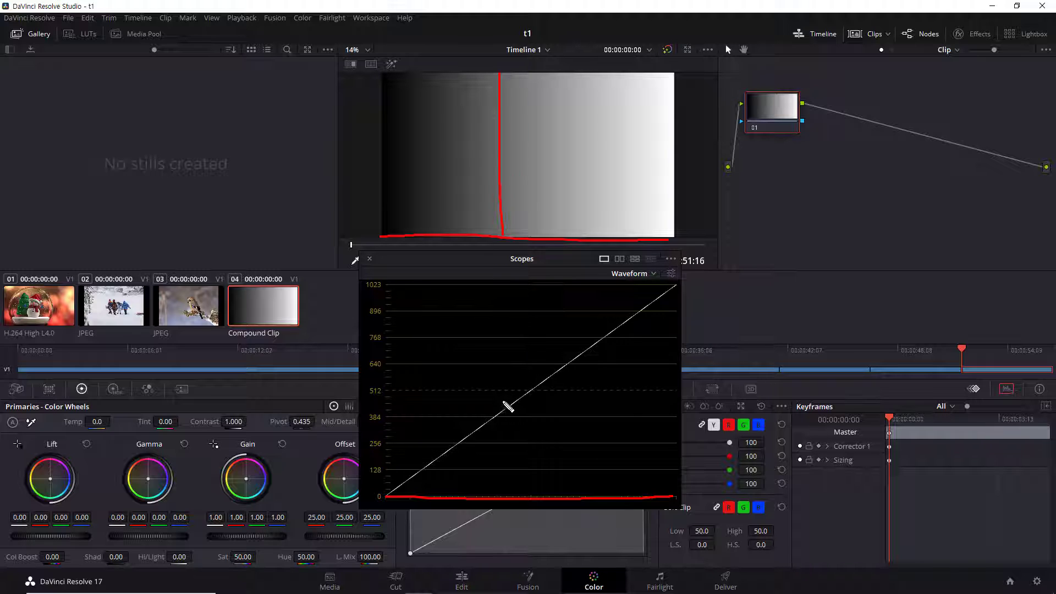
pyautogui.moveTo(505, 410); pyautogui.dragTo(377, 414)
pyautogui.moveTo(571, 239); pyautogui.dragTo(568, 74)
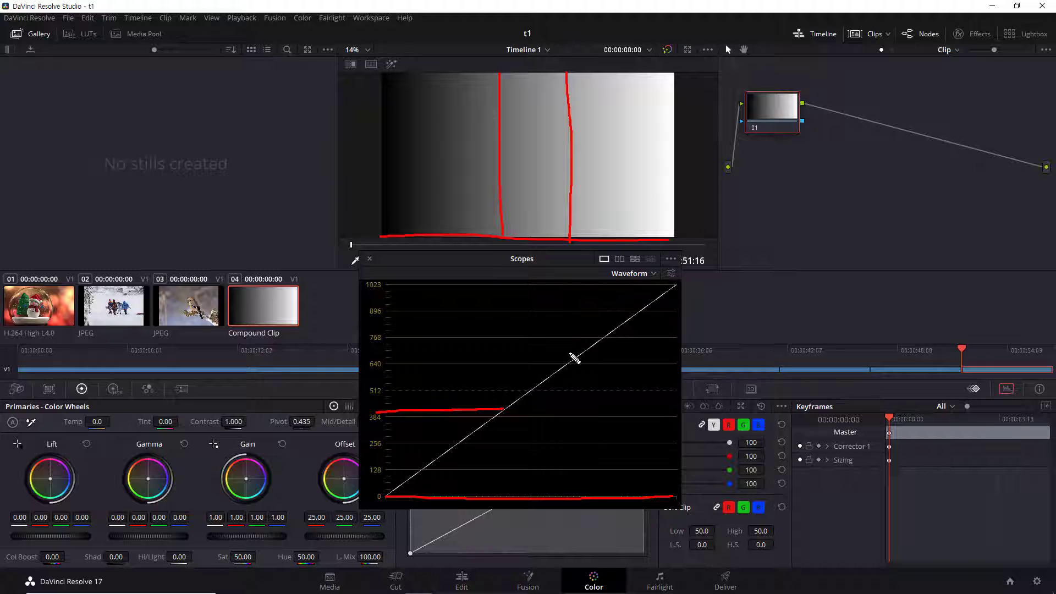
pyautogui.moveTo(571, 361); pyautogui.dragTo(402, 361)
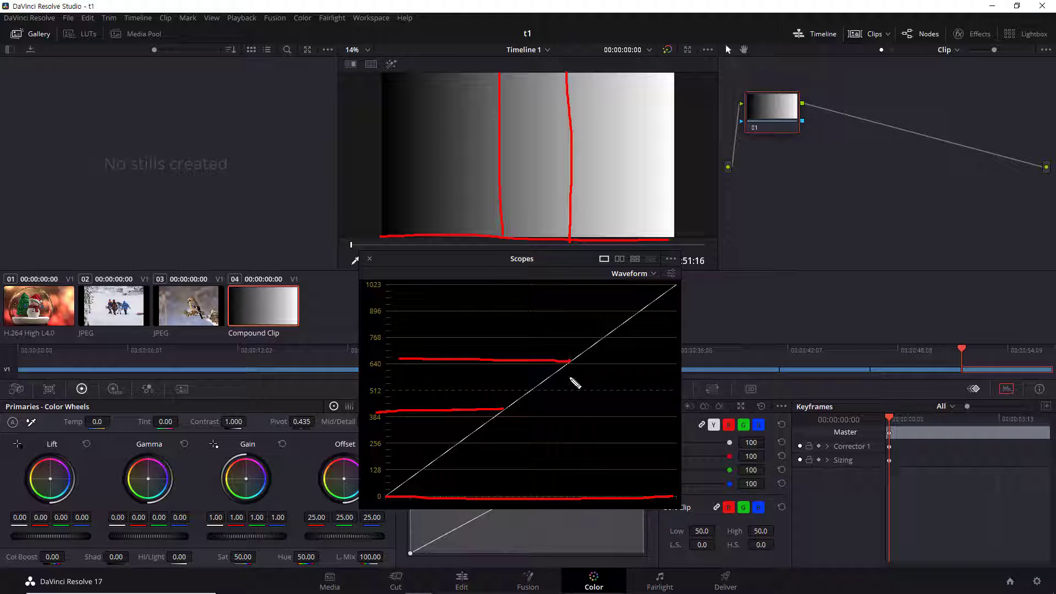
pyautogui.moveTo(569, 374)
pyautogui.mouseDown()
pyautogui.moveTo(559, 403)
pyautogui.moveTo(568, 433)
pyautogui.mouseUp()
pyautogui.moveTo(572, 333); pyautogui.dragTo(560, 311)
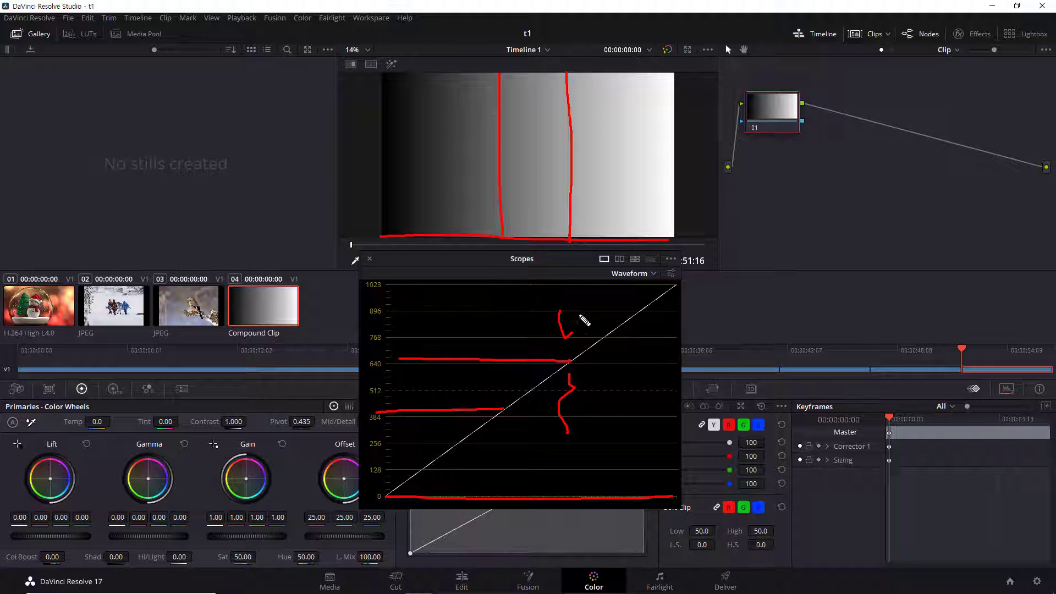
pyautogui.moveTo(628, 236)
pyautogui.mouseDown()
pyautogui.moveTo(627, 210)
pyautogui.moveTo(650, 209)
pyautogui.mouseUp()
pyautogui.press('e')
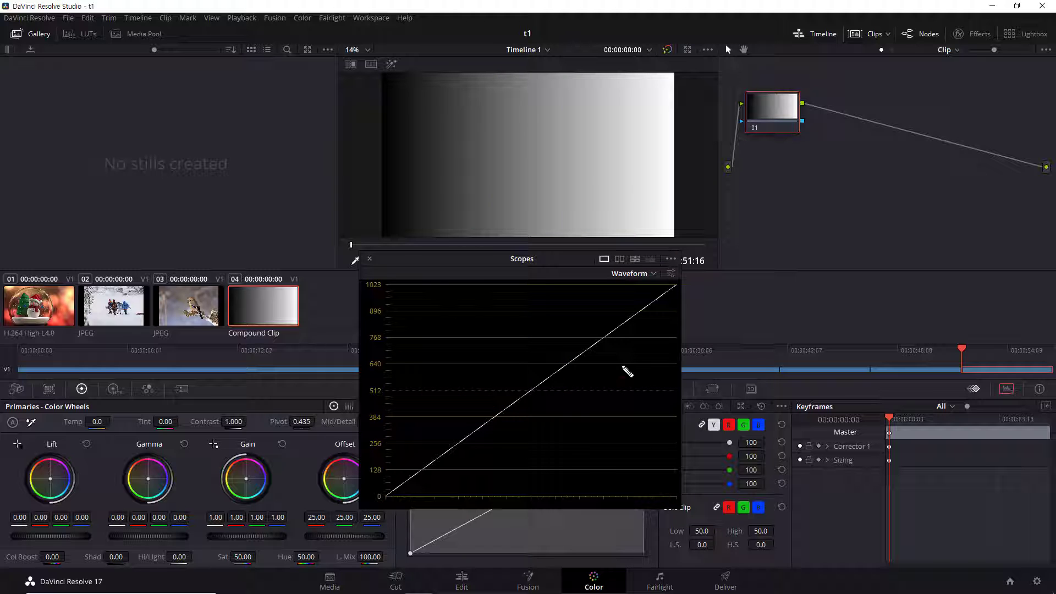
# - Close and reopen the floating scopes window, placing it beside the color wheels so the Gain controls stay uncovered
pyautogui.click(370, 259)
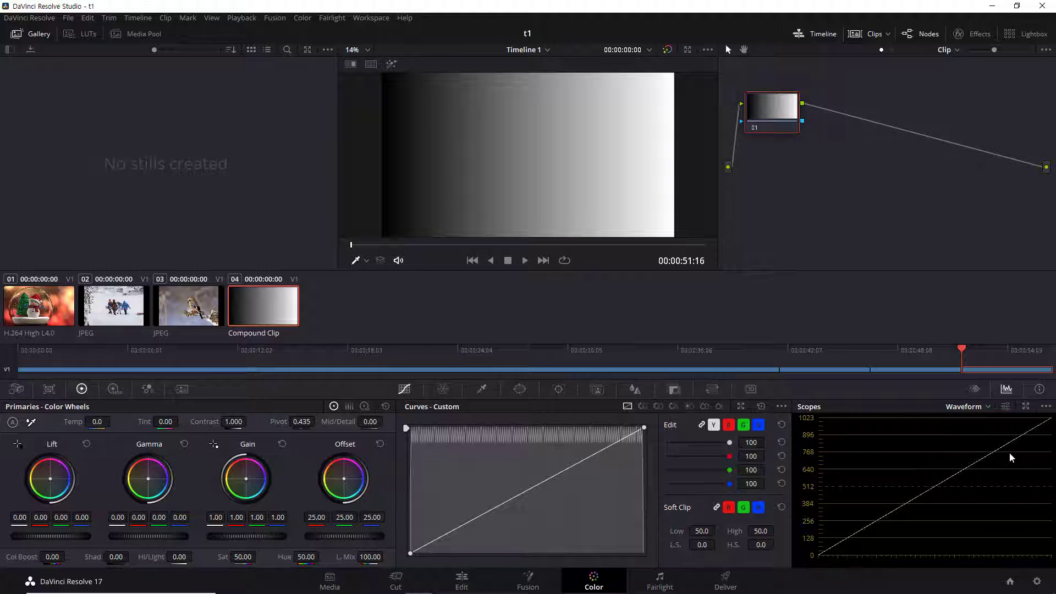
pyautogui.click(1026, 406)
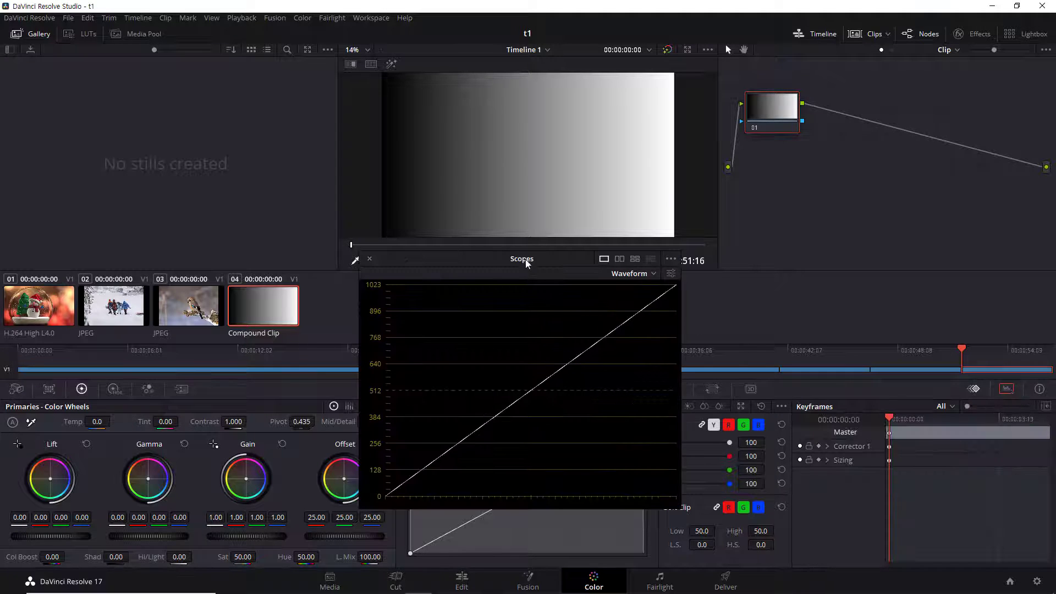
pyautogui.moveTo(549, 259); pyautogui.dragTo(684, 289)
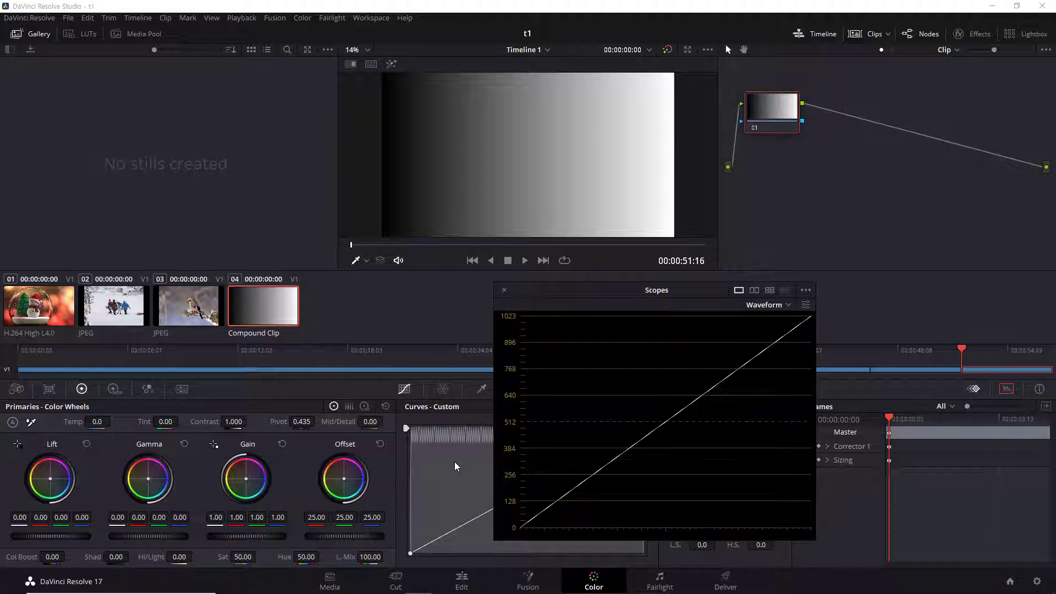
pyautogui.moveTo(705, 292); pyautogui.dragTo(621, 309)
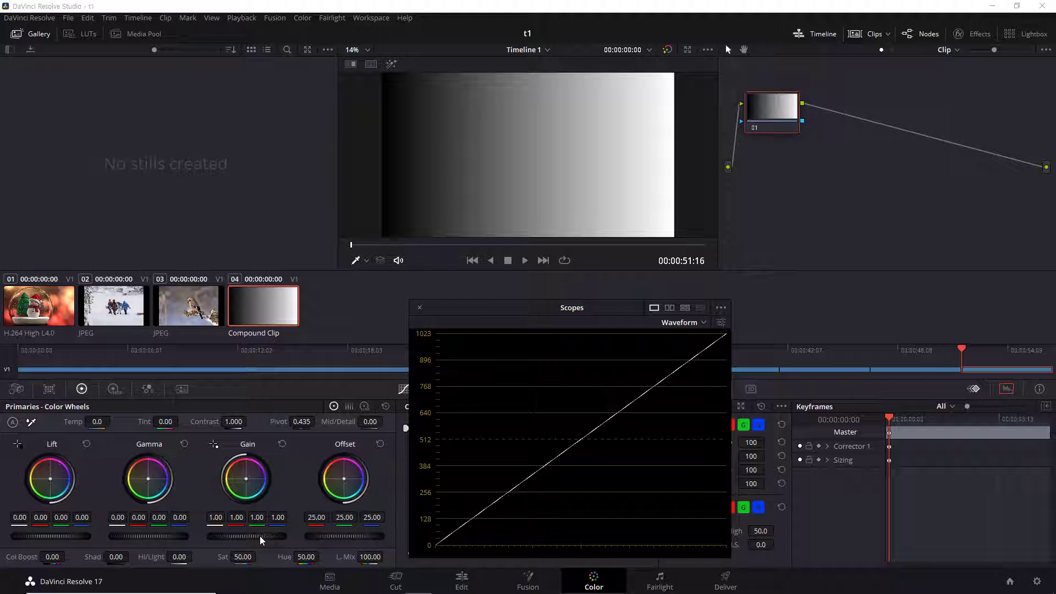
# - Lower the compound clip's Gain to 0.91 and further to 0.59, and reset the Gain wheel
pyautogui.moveTo(260, 535); pyautogui.dragTo(239, 535)
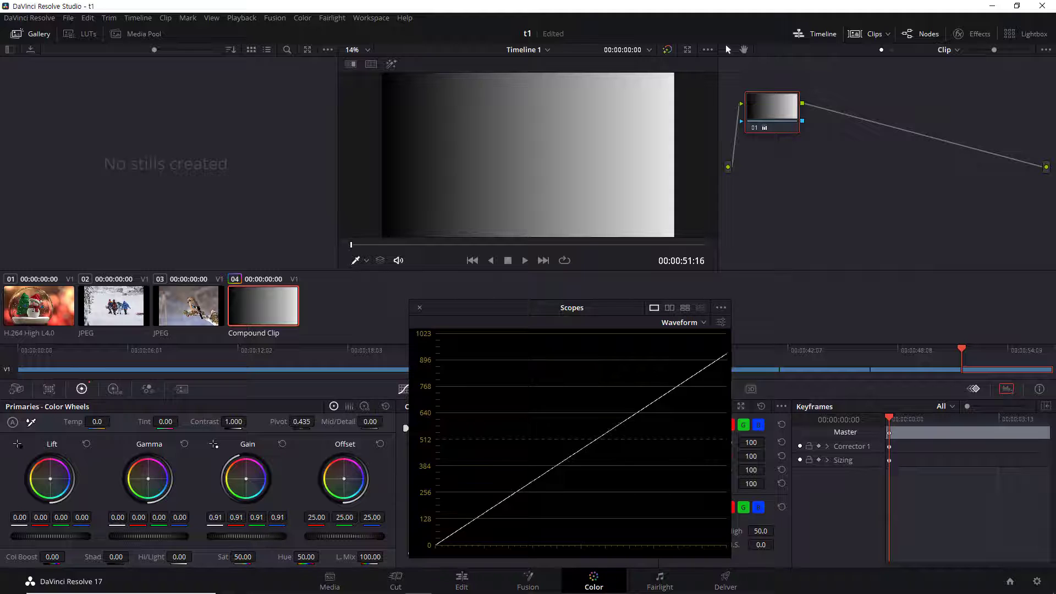
pyautogui.moveTo(266, 537); pyautogui.dragTo(232, 537)
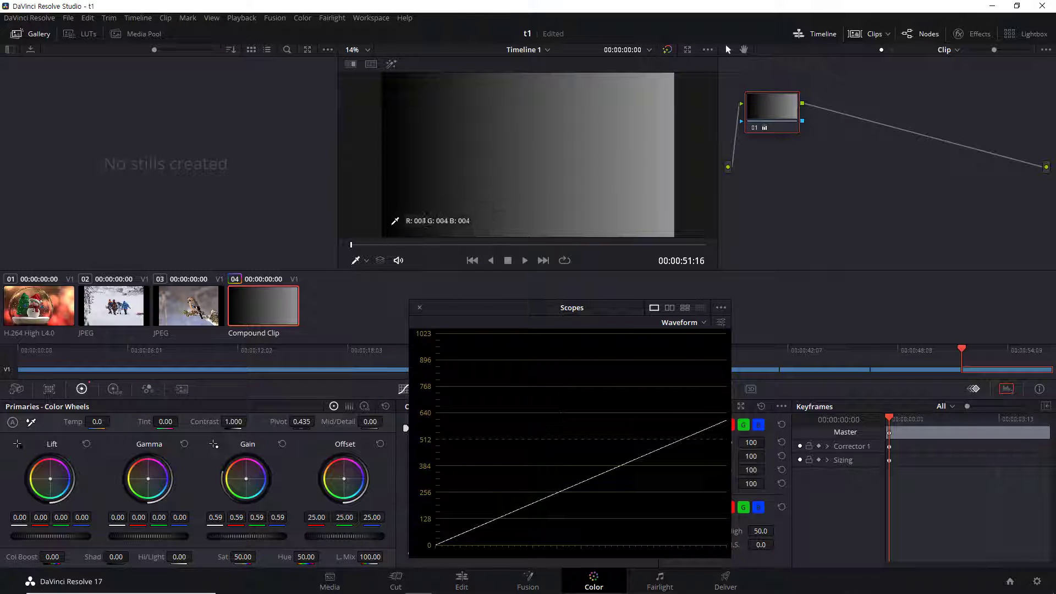
pyautogui.click(282, 445)
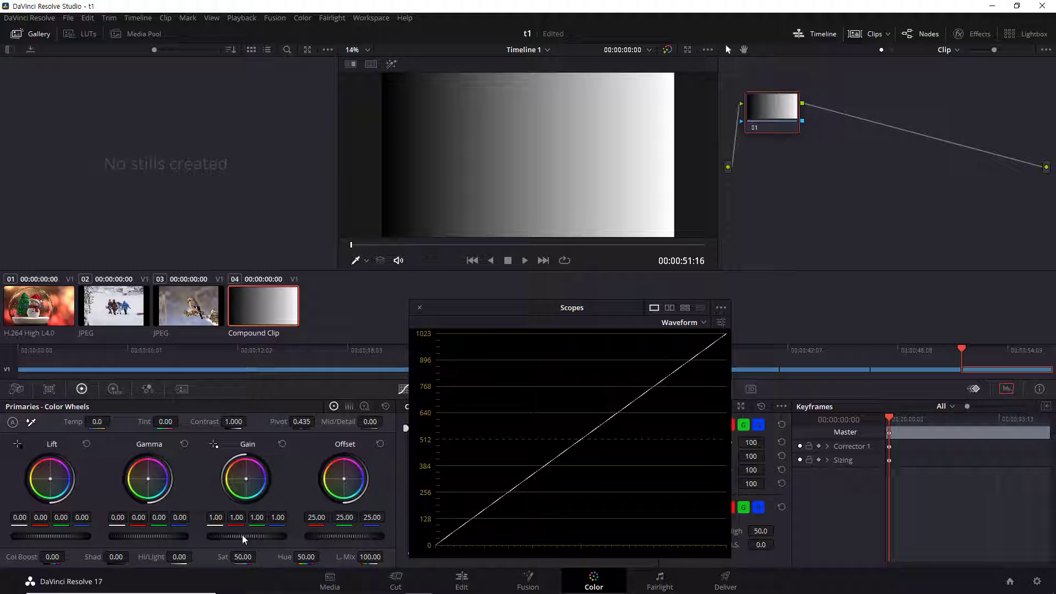
# - Raise the compound clip's Gain to 1.50, readjust it to 1.29, and reset the Gain wheel
pyautogui.moveTo(242, 534); pyautogui.dragTo(281, 535)
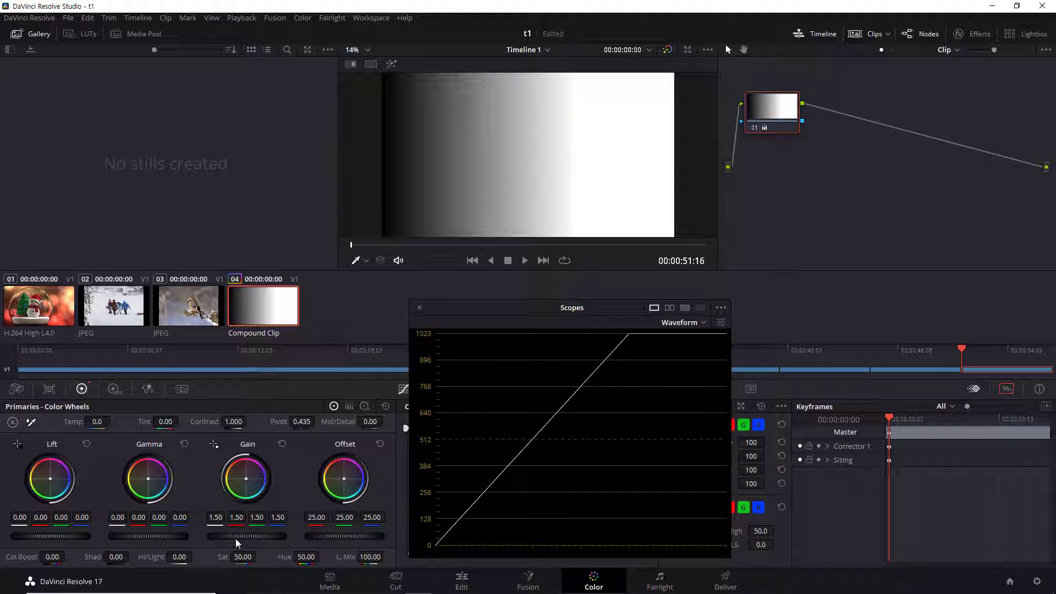
pyautogui.moveTo(247, 536); pyautogui.dragTo(259, 537)
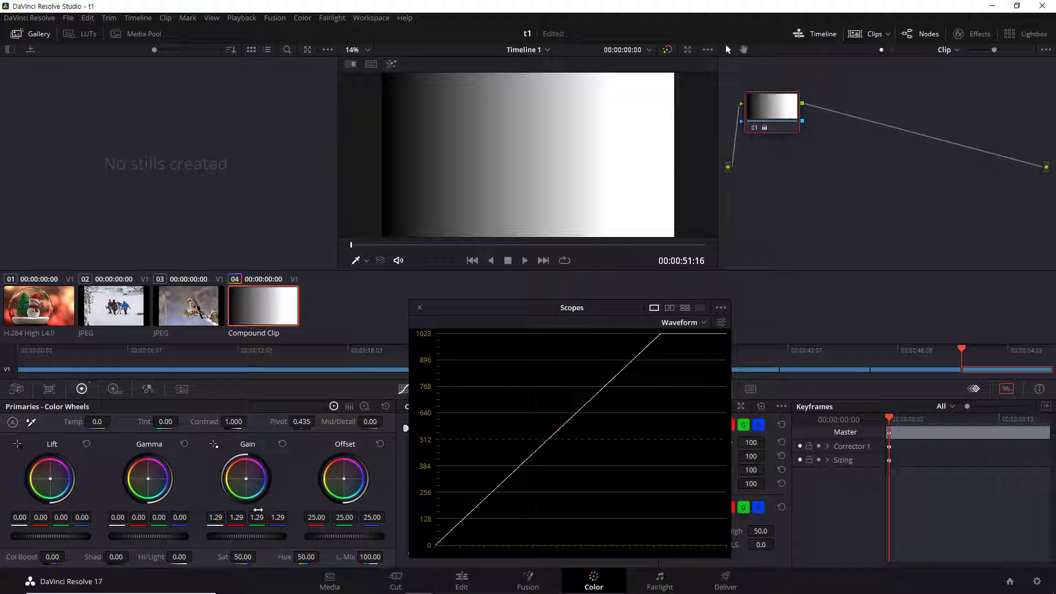
pyautogui.click(282, 444)
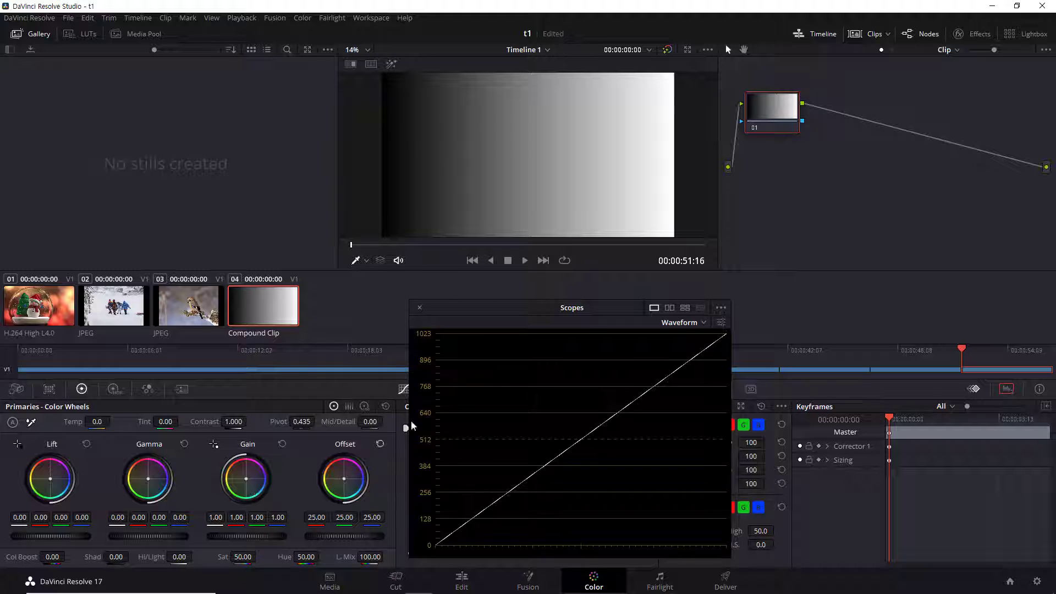
# - Shift the compound clip's Gain color balance toward orange, with red 1.53, green 0.89 and blue 0.56, and reset the Gain wheel
pyautogui.moveTo(658, 177)
pyautogui.moveTo(247, 477); pyautogui.dragTo(241, 471)
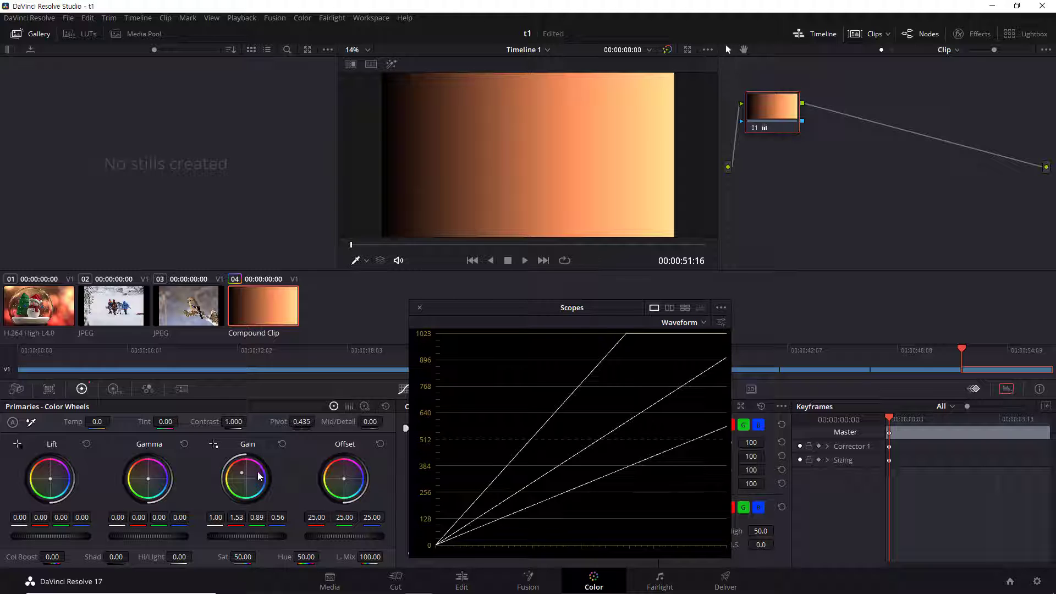
pyautogui.click(282, 443)
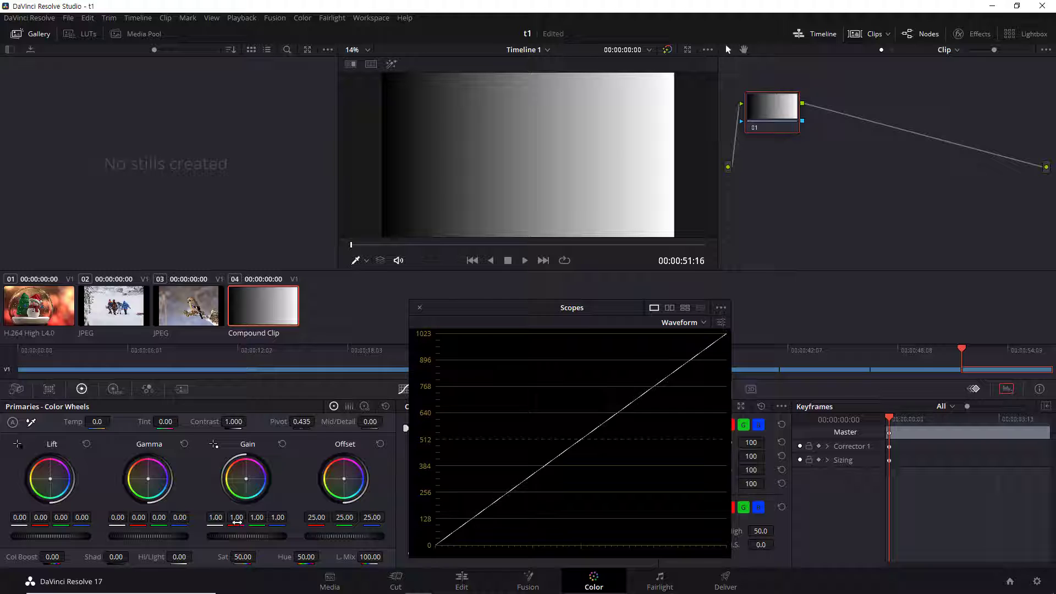
# - Lower only the red Gain channel to 0.79 and reset it, and raise only the green Gain channel to 1.33 and reset it
pyautogui.moveTo(237, 522); pyautogui.dragTo(213, 521)
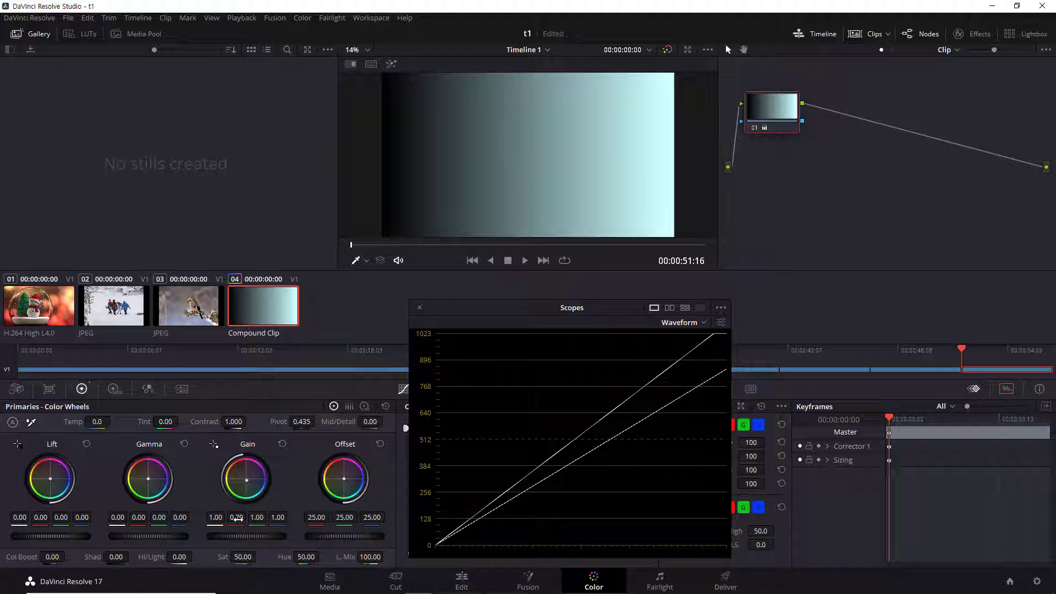
pyautogui.click(282, 444)
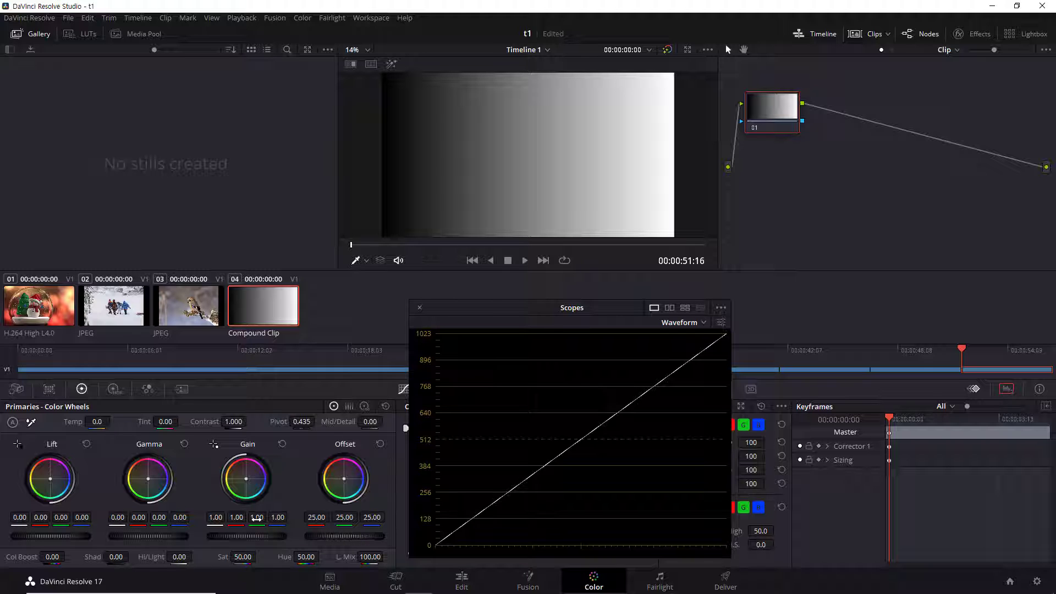
pyautogui.moveTo(257, 518); pyautogui.dragTo(294, 519)
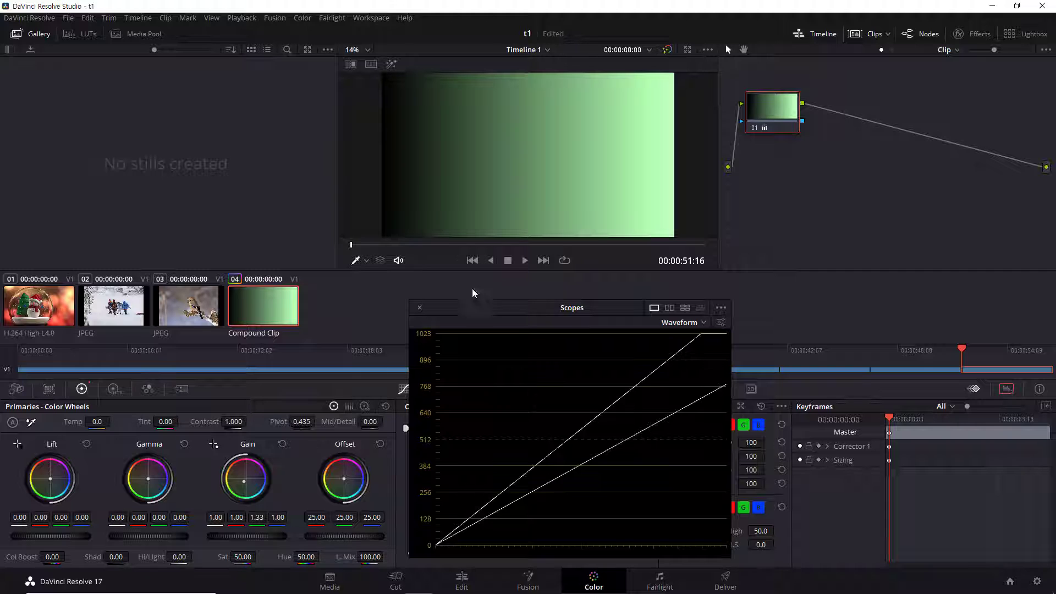
pyautogui.click(282, 444)
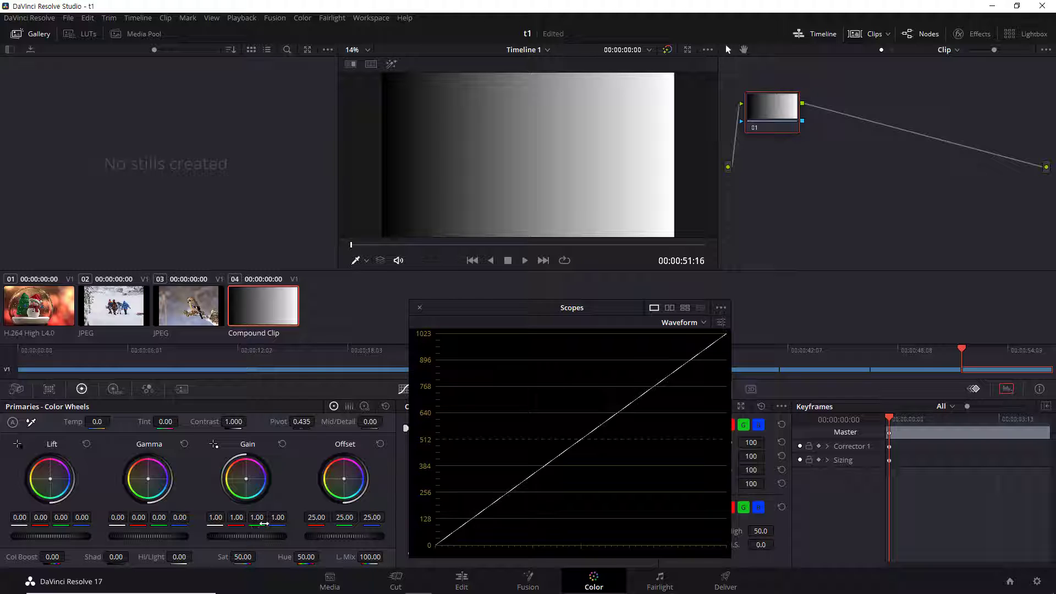
# - Lower the Gain of all channels together to 0.89, readjust it to 0.94 and 0.92, and reset the Gain wheel
pyautogui.moveTo(259, 536); pyautogui.dragTo(223, 535)
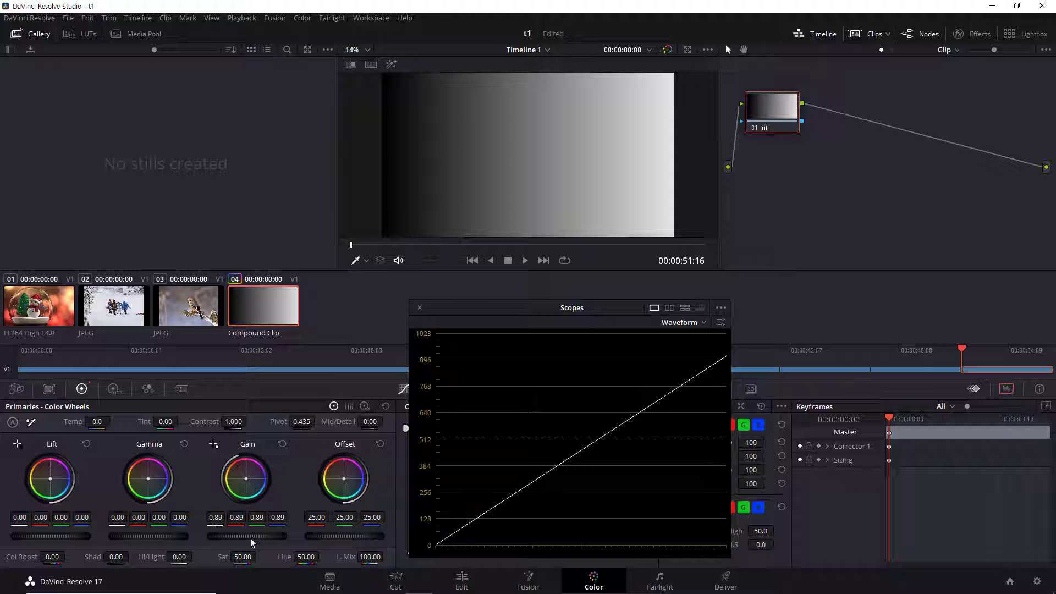
pyautogui.moveTo(257, 535)
pyautogui.mouseDown()
pyautogui.moveTo(289, 536)
pyautogui.moveTo(243, 537)
pyautogui.moveTo(269, 534)
pyautogui.mouseUp()
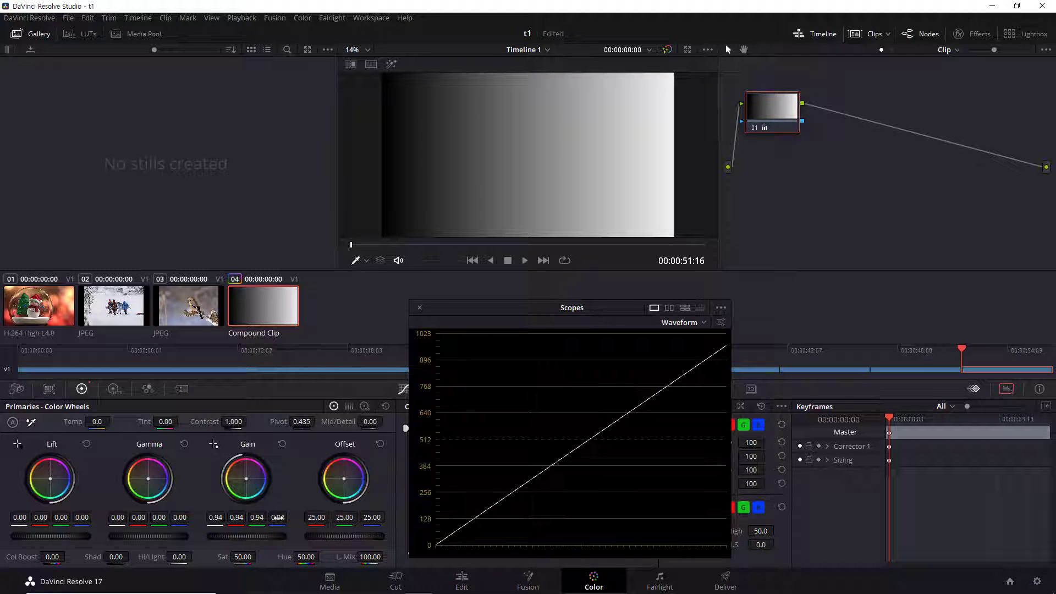
pyautogui.moveTo(266, 536)
pyautogui.mouseDown()
pyautogui.moveTo(252, 535)
pyautogui.moveTo(266, 536)
pyautogui.mouseUp()
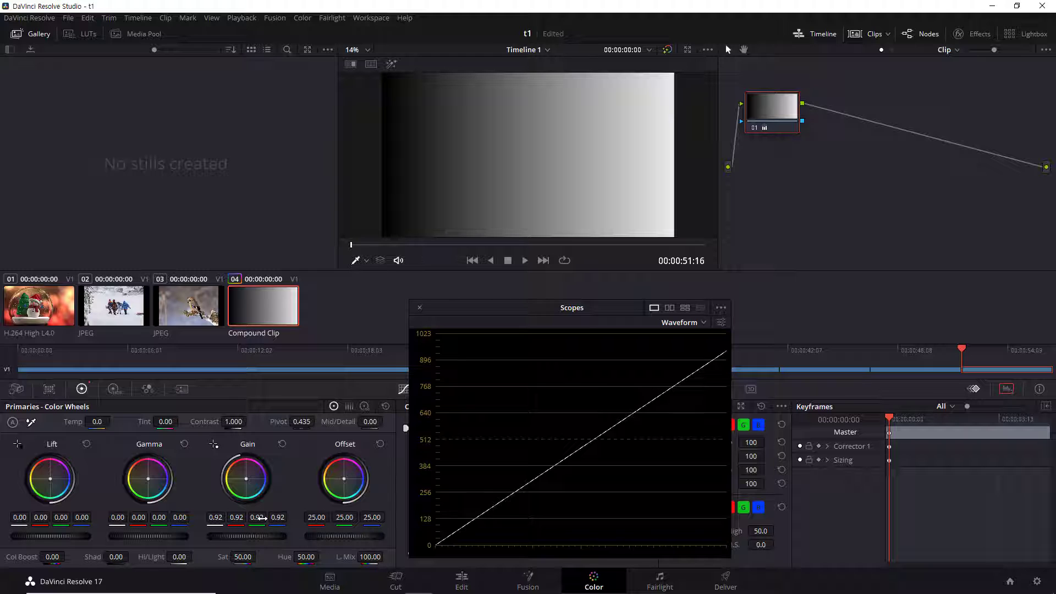
pyautogui.click(284, 443)
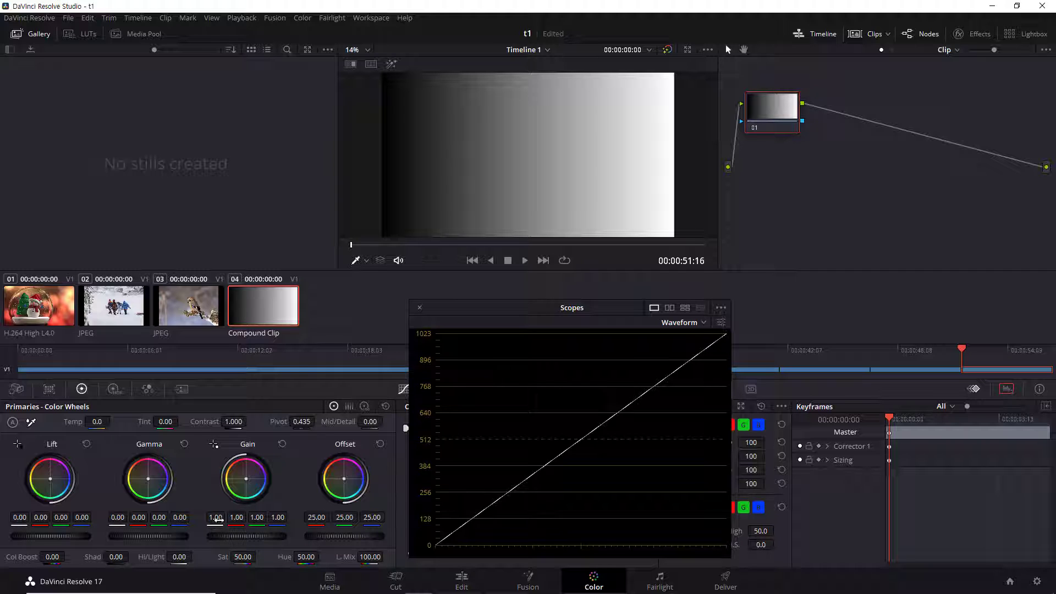
# - Compare luminance-only Gain at 0.83 and 1.04 with the Gain of all channels at 0.97, resetting the Gain wheel after each change
pyautogui.moveTo(217, 519); pyautogui.dragTo(193, 519)
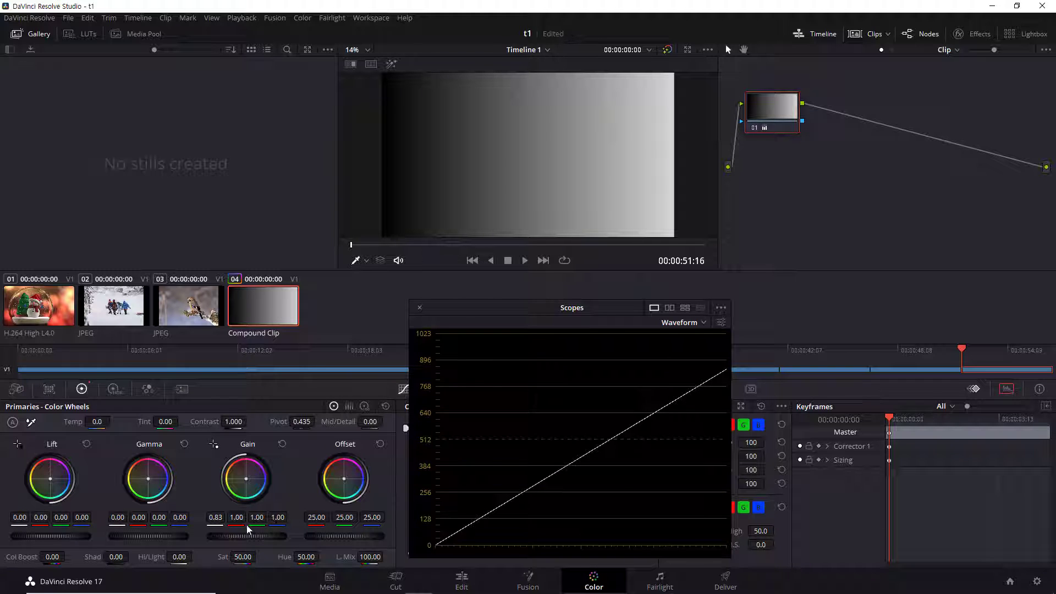
pyautogui.click(282, 444)
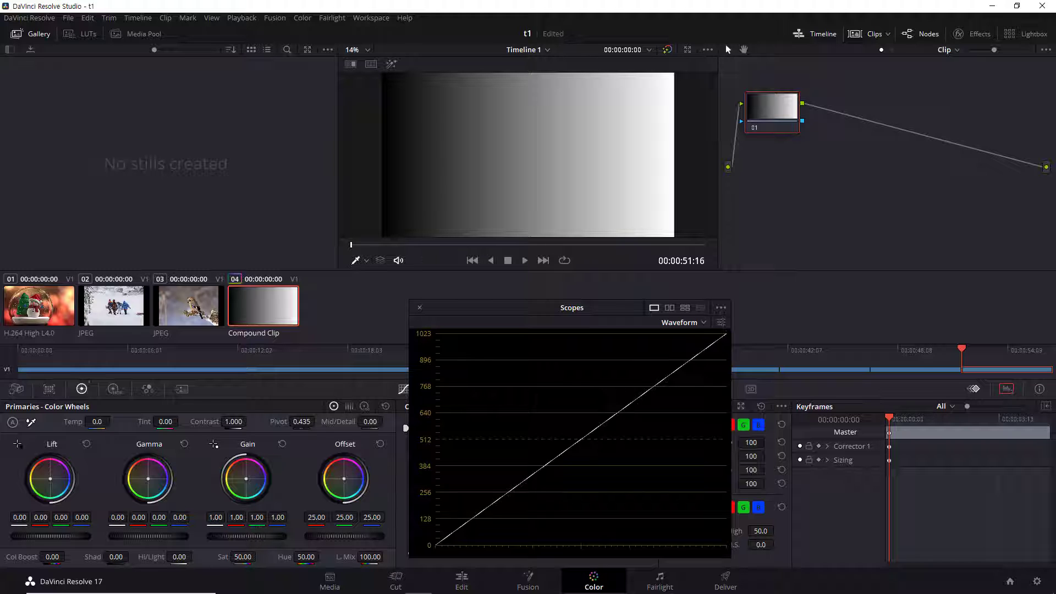
pyautogui.moveTo(246, 536)
pyautogui.mouseDown()
pyautogui.moveTo(260, 536)
pyautogui.moveTo(234, 536)
pyautogui.moveTo(262, 537)
pyautogui.mouseUp()
pyautogui.click(282, 444)
pyautogui.click(284, 444)
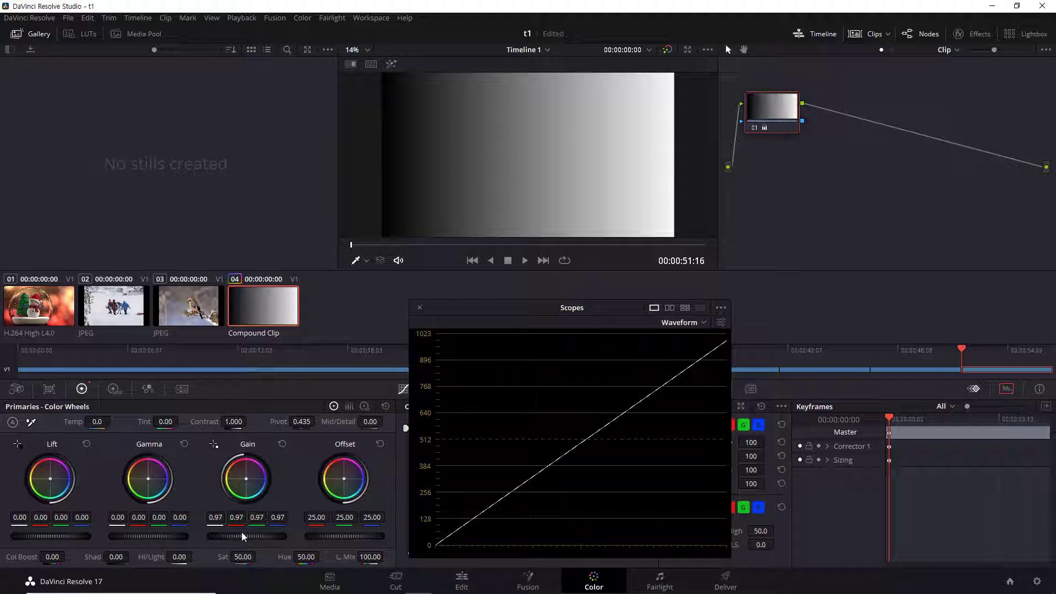
pyautogui.click(283, 443)
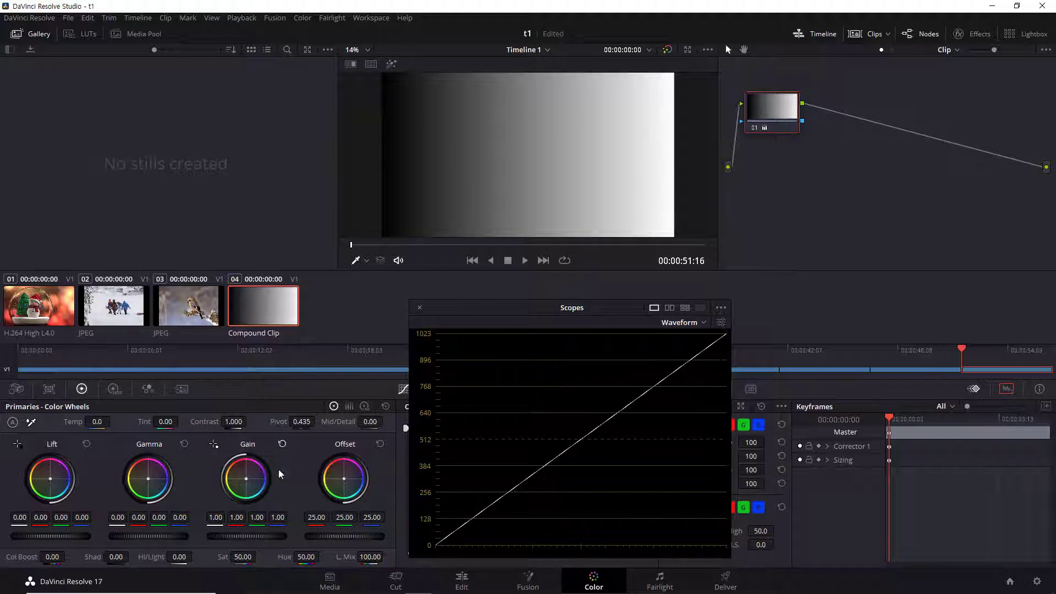
pyautogui.moveTo(215, 517); pyautogui.dragTo(263, 521)
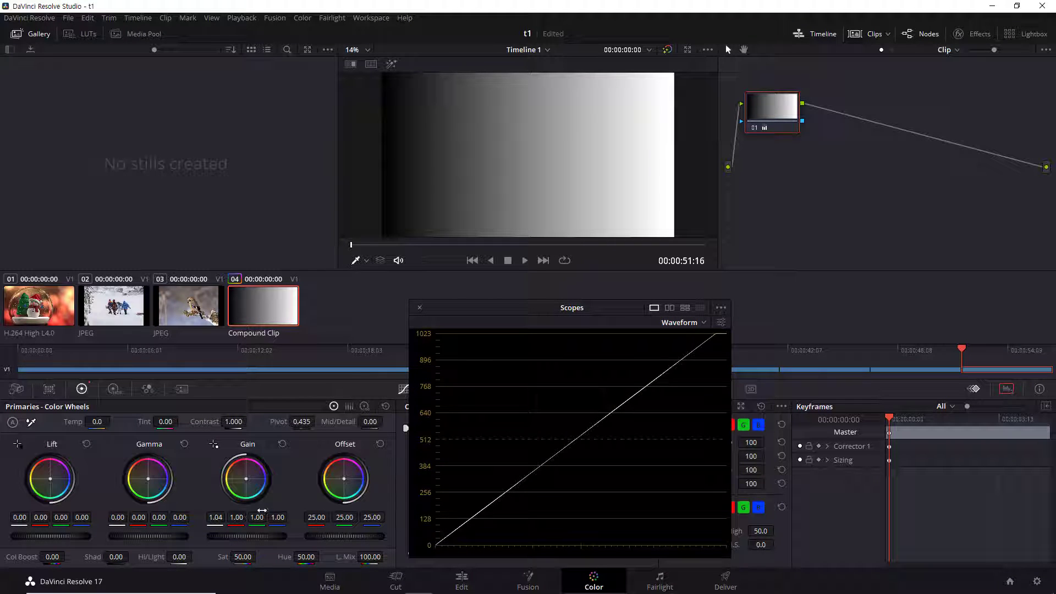
pyautogui.click(284, 444)
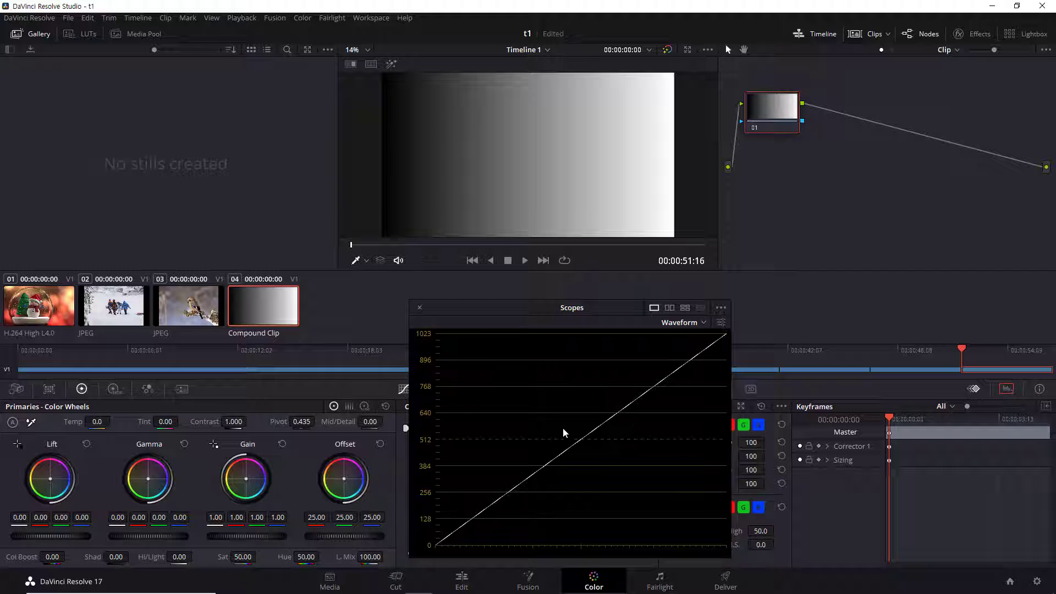
# - Save the project, and circle the midtones, highlights and shadows on the waveform with temporary screen annotations
pyautogui.hotkey('ctrl', 's')
pyautogui.hotkey('ctrl', '2')
pyautogui.moveTo(592, 381)
pyautogui.mouseDown()
pyautogui.moveTo(538, 400)
pyautogui.moveTo(516, 432)
pyautogui.moveTo(515, 471)
pyautogui.moveTo(543, 500)
pyautogui.moveTo(613, 484)
pyautogui.moveTo(656, 442)
pyautogui.moveTo(641, 397)
pyautogui.moveTo(593, 387)
pyautogui.mouseUp()
pyautogui.moveTo(718, 322)
pyautogui.mouseDown()
pyautogui.moveTo(670, 352)
pyautogui.moveTo(662, 391)
pyautogui.moveTo(706, 409)
pyautogui.moveTo(739, 366)
pyautogui.moveTo(725, 329)
pyautogui.mouseUp()
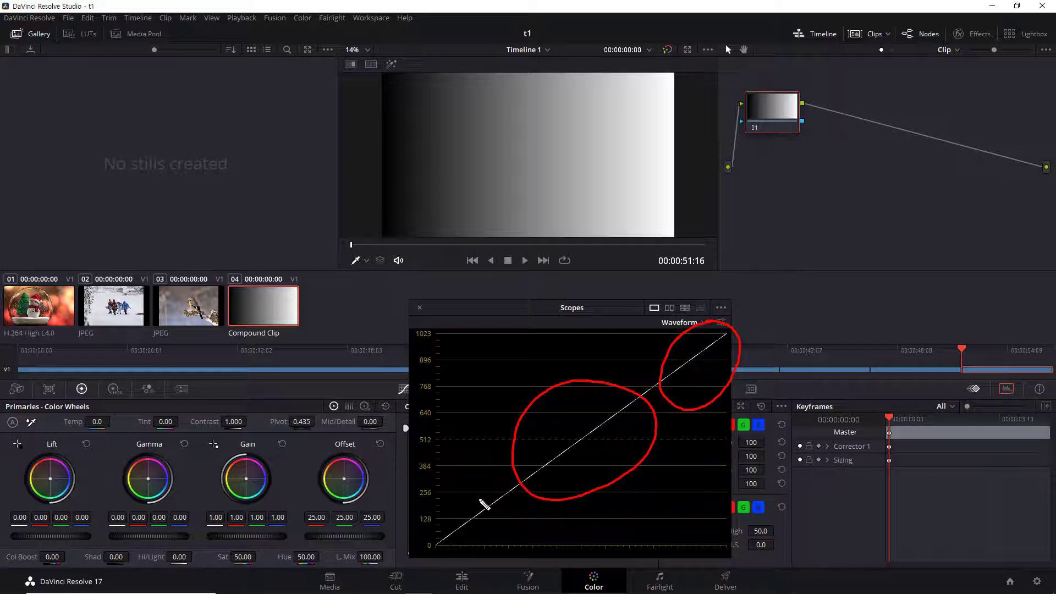
pyautogui.moveTo(475, 488)
pyautogui.mouseDown()
pyautogui.moveTo(446, 501)
pyautogui.moveTo(437, 549)
pyautogui.moveTo(472, 554)
pyautogui.moveTo(476, 494)
pyautogui.mouseUp()
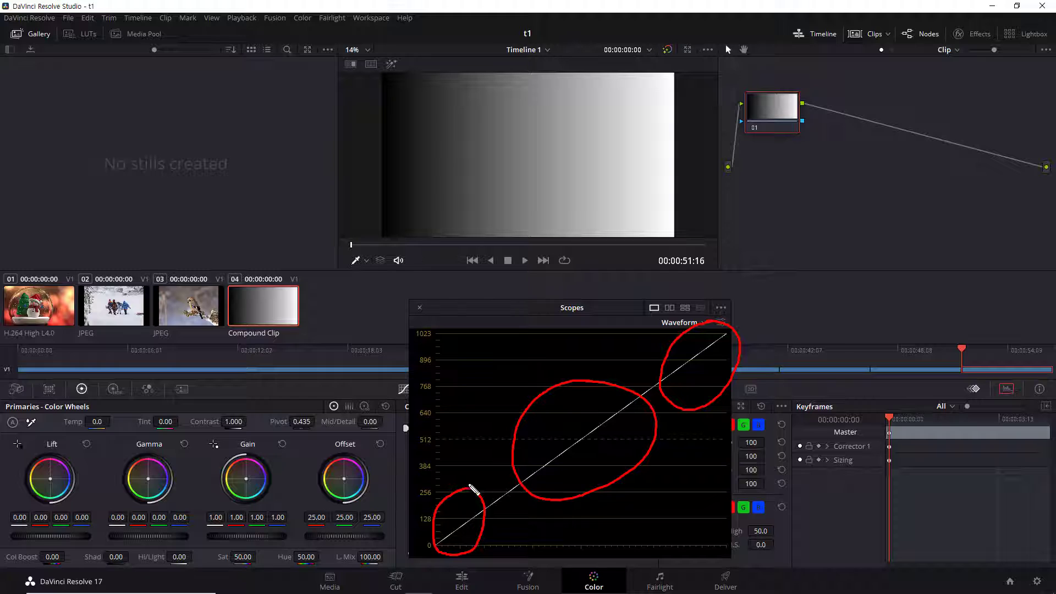
pyautogui.press('e')
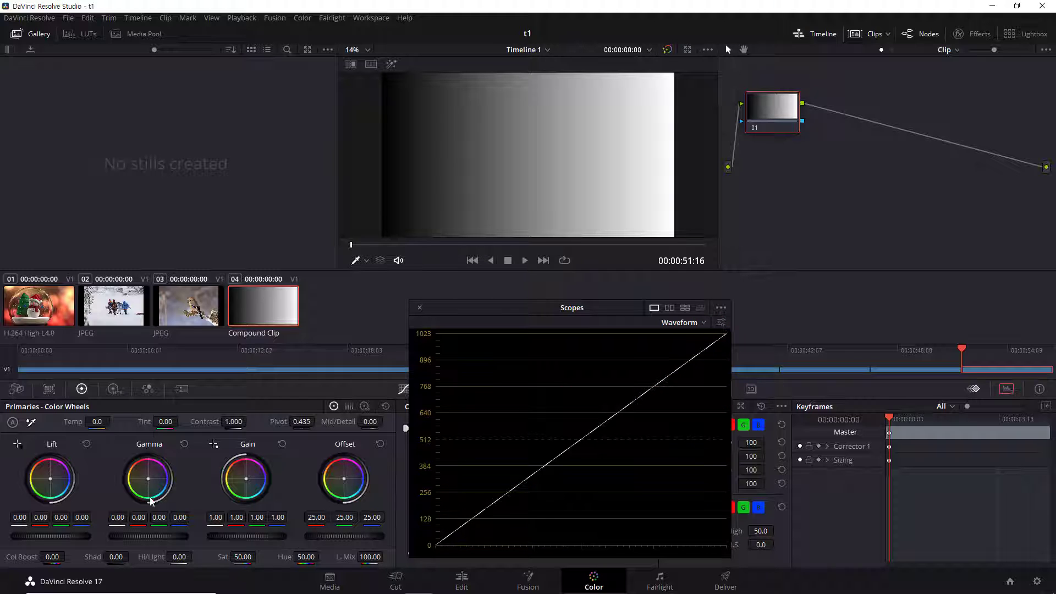
# - Lower the Gamma of all channels to -0.07 and reset it, and shift the Gamma color toward blue at 0.29 and reset it
pyautogui.moveTo(154, 536); pyautogui.dragTo(127, 536)
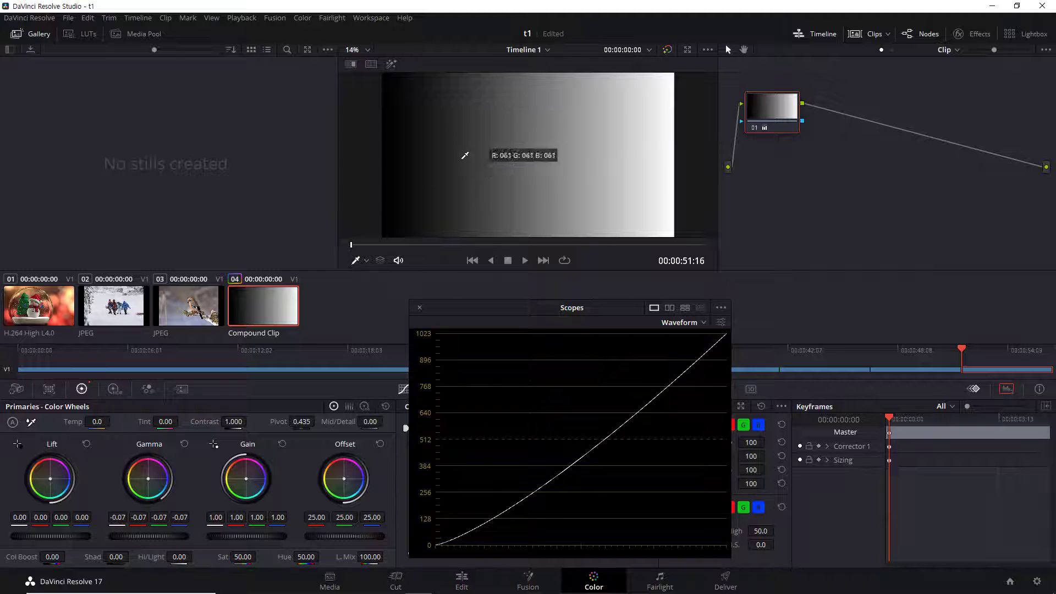
pyautogui.click(184, 443)
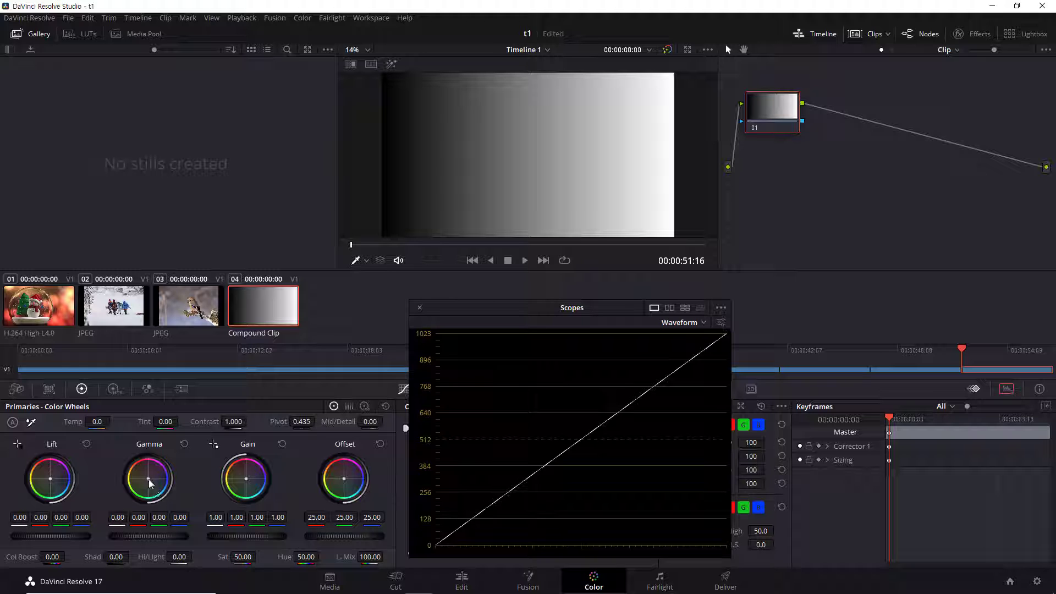
pyautogui.moveTo(148, 478); pyautogui.dragTo(159, 479)
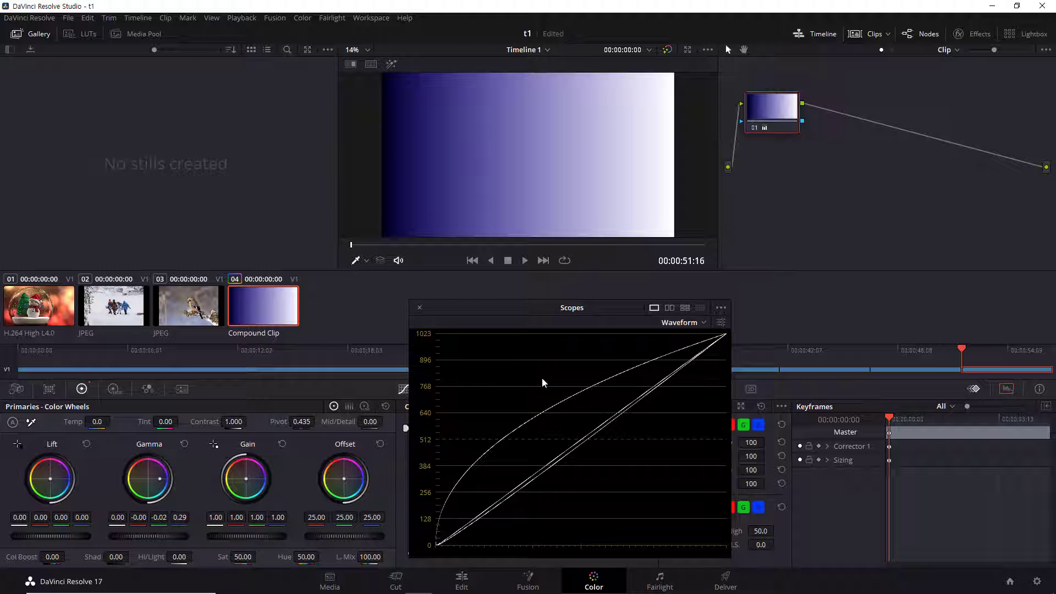
pyautogui.click(184, 444)
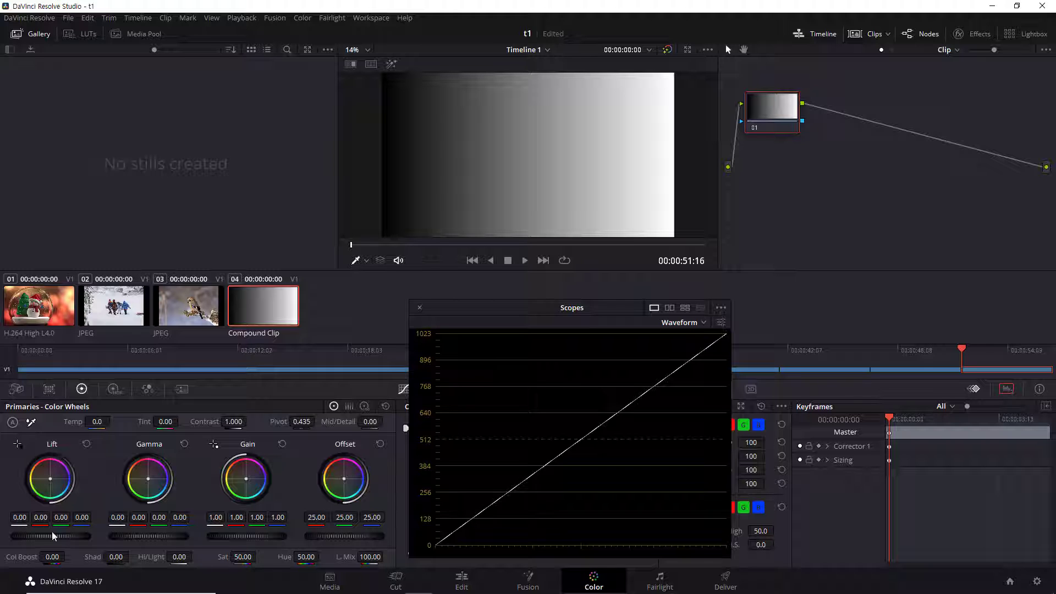
# - Raise the Lift of all channels to 0.13 and reset it, and raise only the red Lift channel to 0.19 and reset it
pyautogui.moveTo(71, 536)
pyautogui.mouseDown()
pyautogui.moveTo(43, 535)
pyautogui.moveTo(107, 536)
pyautogui.moveTo(40, 536)
pyautogui.moveTo(61, 537)
pyautogui.mouseUp()
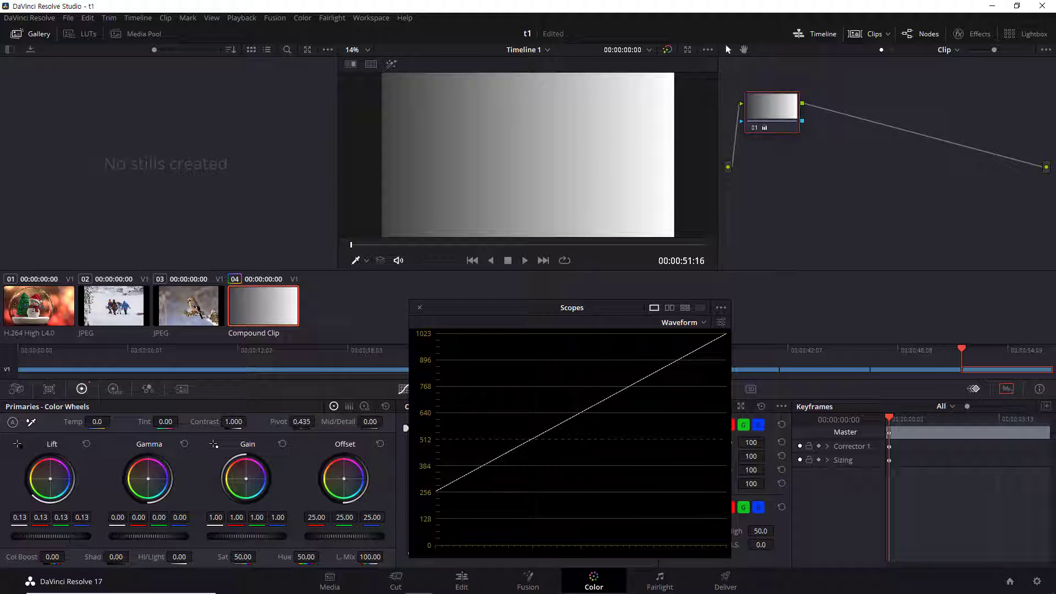
pyautogui.click(87, 445)
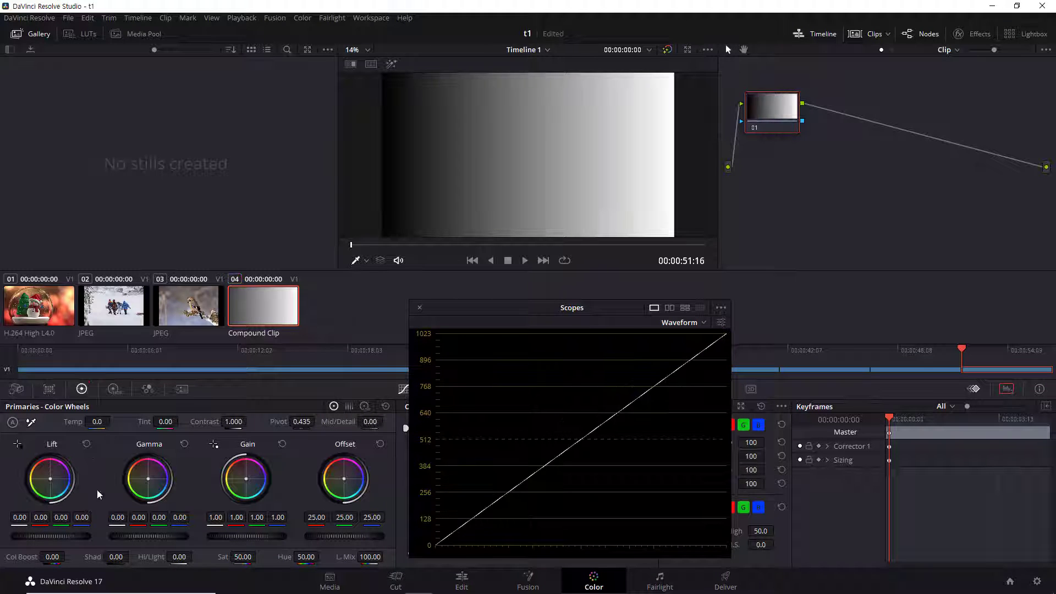
pyautogui.moveTo(40, 520); pyautogui.dragTo(56, 520)
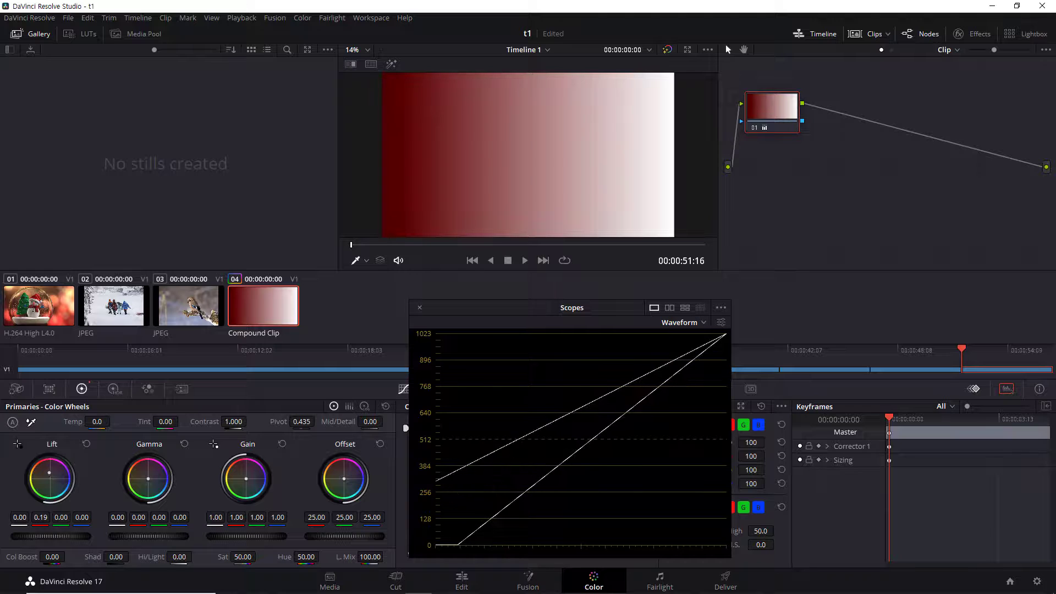
pyautogui.click(87, 444)
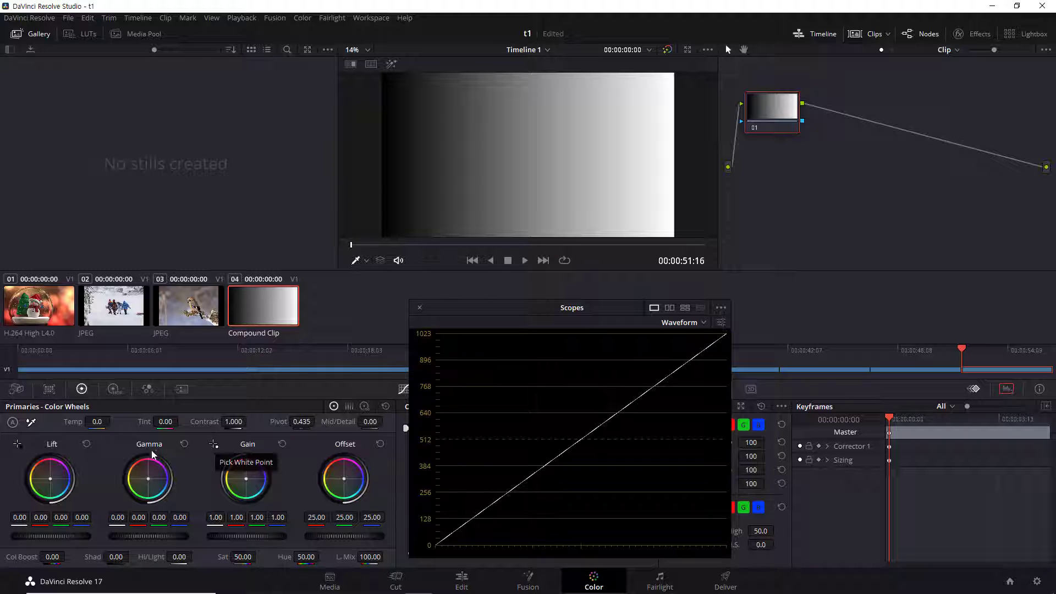
# - Pick the black point in the dark grey area and the white point in the light grey area of the gradient, saving the project in between
pyautogui.click(19, 444)
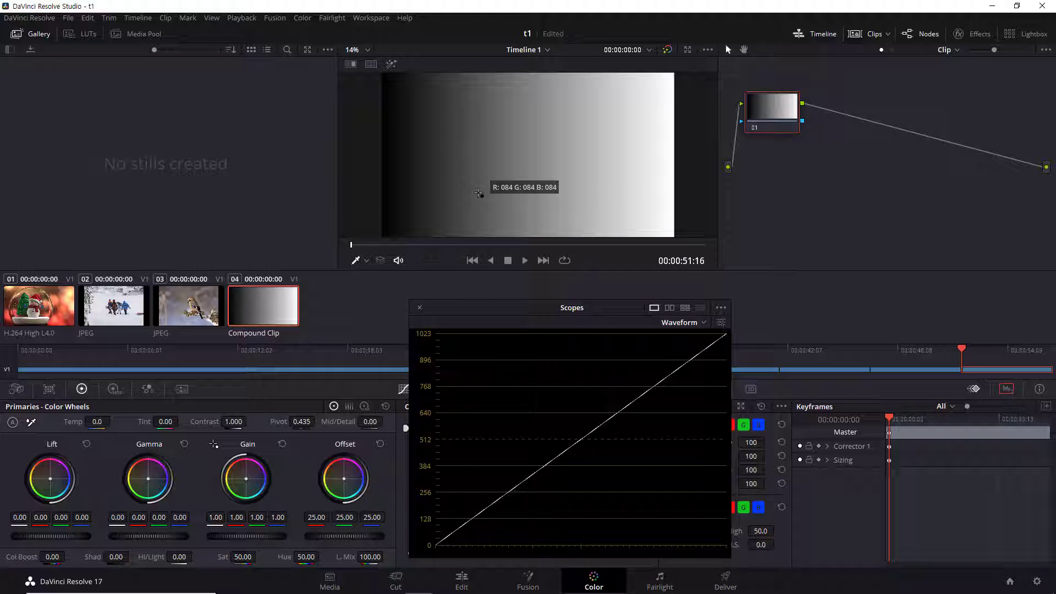
pyautogui.hotkey('ctrl', 's')
pyautogui.click(478, 192)
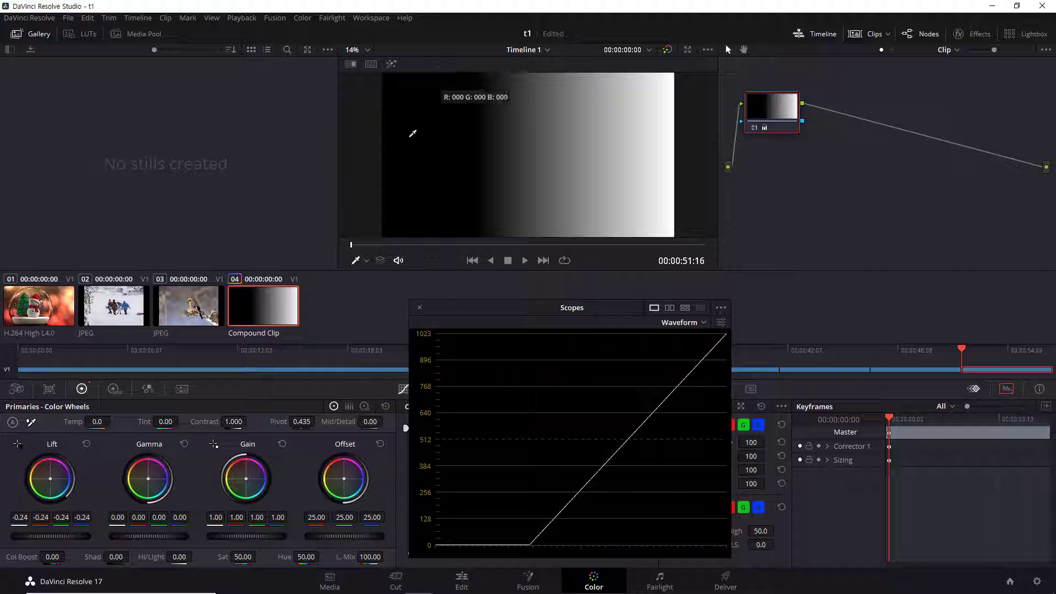
pyautogui.click(214, 444)
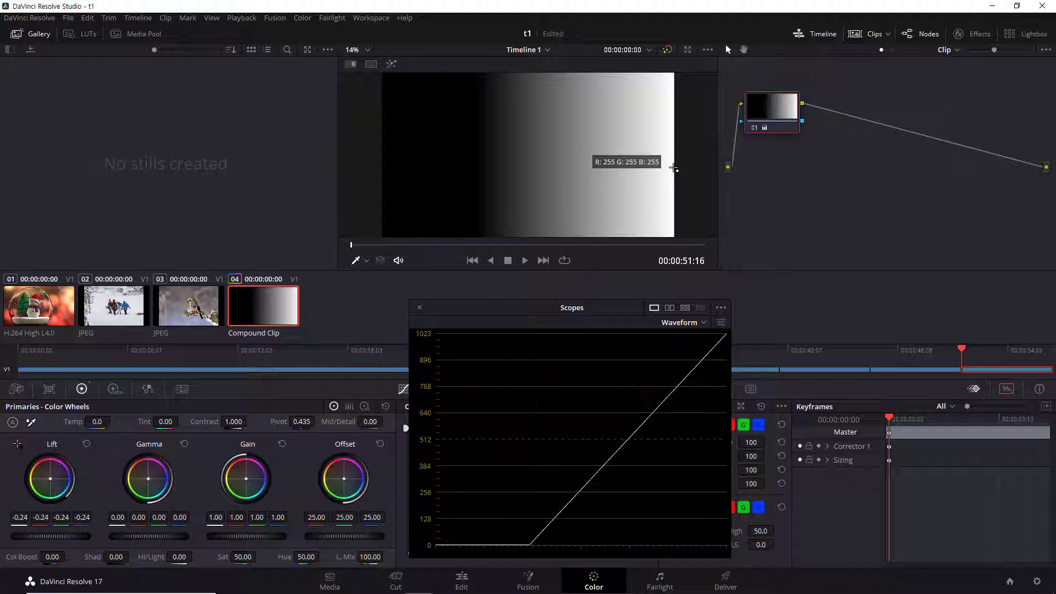
pyautogui.click(612, 167)
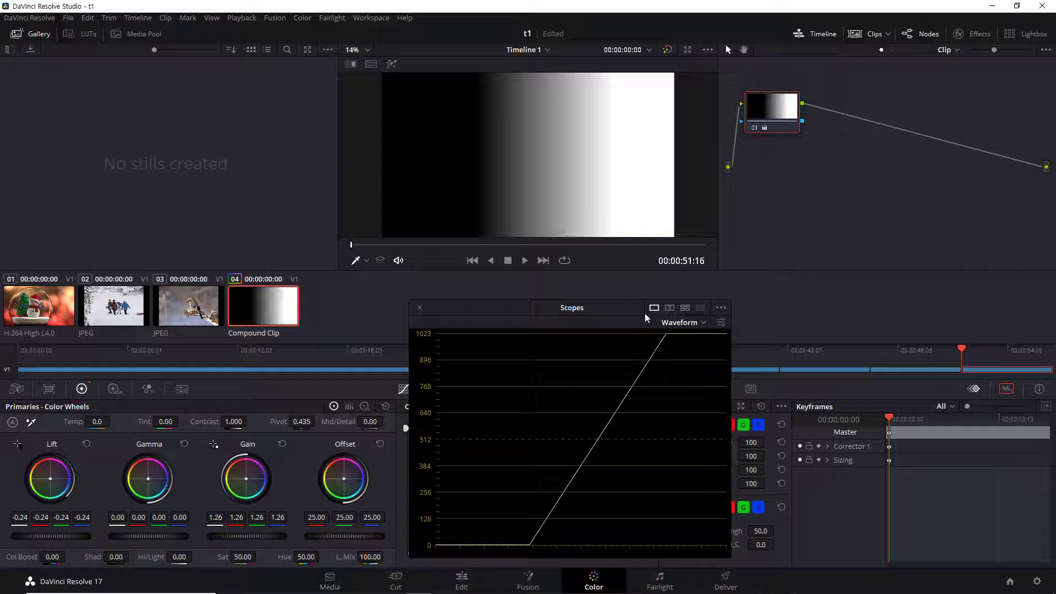
# - Move the floating Scopes window over the Curves area, clear of all four color wheels
pyautogui.moveTo(616, 309); pyautogui.dragTo(572, 280)
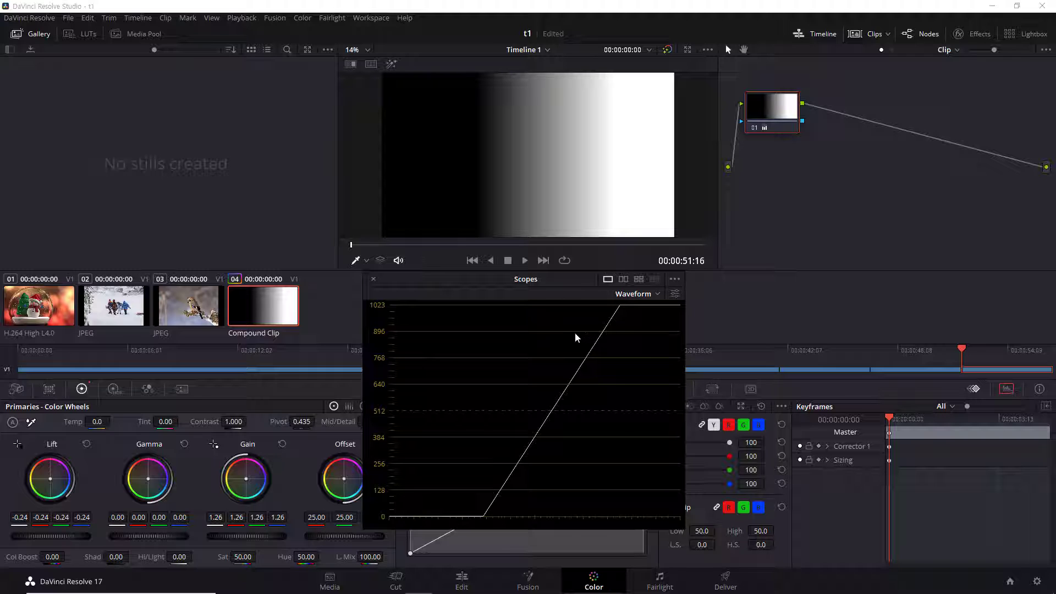
pyautogui.moveTo(476, 278); pyautogui.dragTo(590, 293)
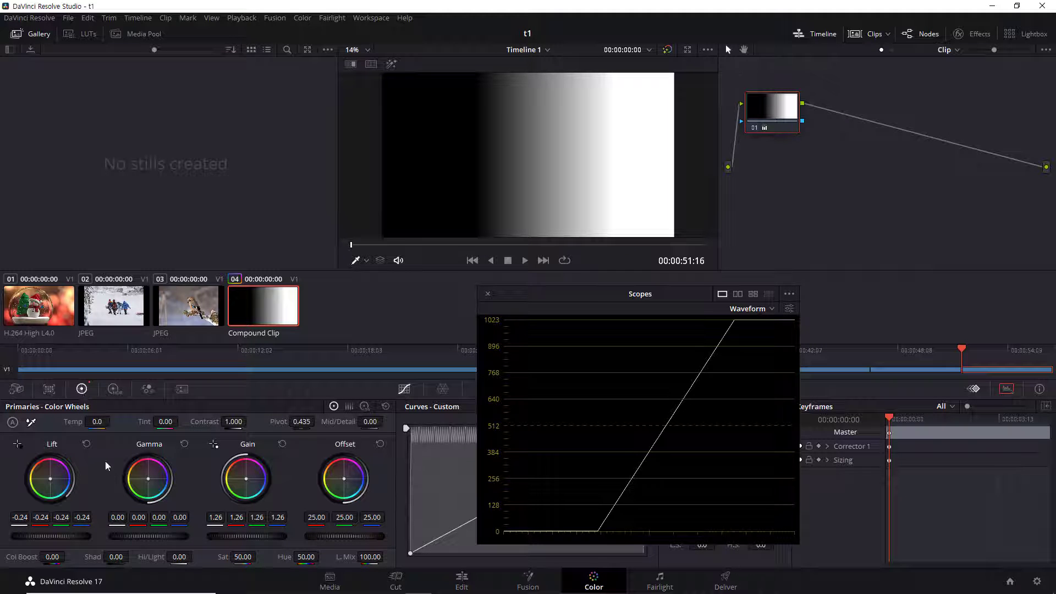
# - Reset all primary adjustments of the compound clip and switch the Primaries palette from color wheels to color bars
pyautogui.click(386, 407)
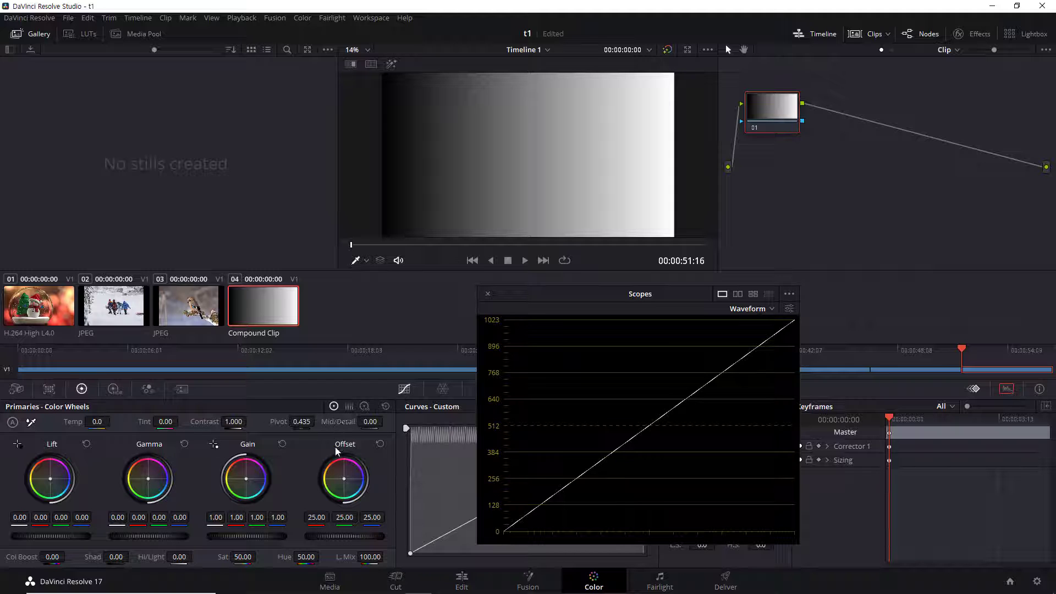
pyautogui.click(350, 408)
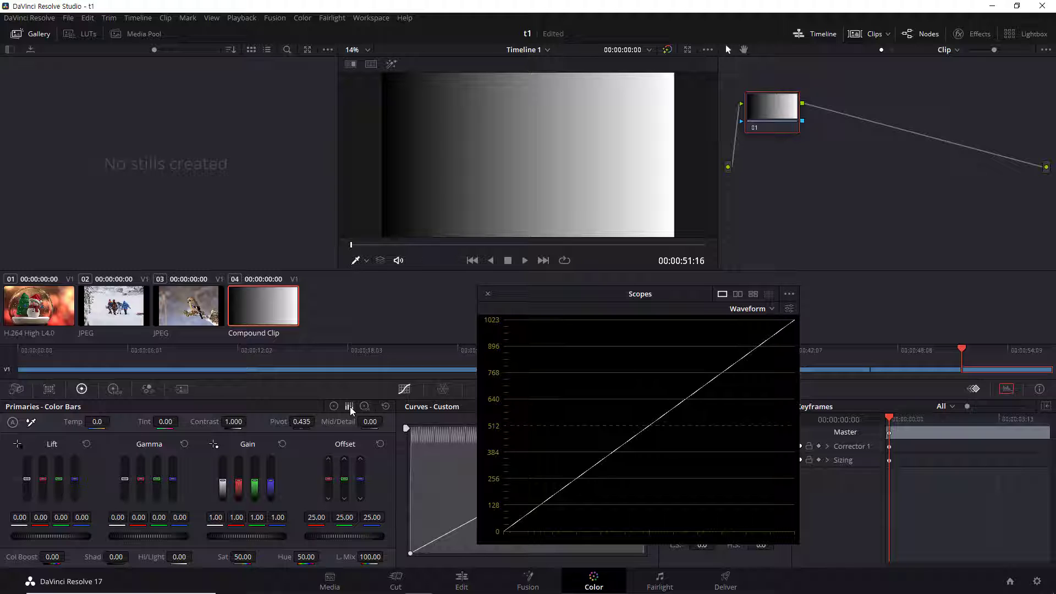
# - Toggle the Primaries palette between color wheels and color bars, lower the Gain of all channels to 0.97 and reset it
pyautogui.click(334, 406)
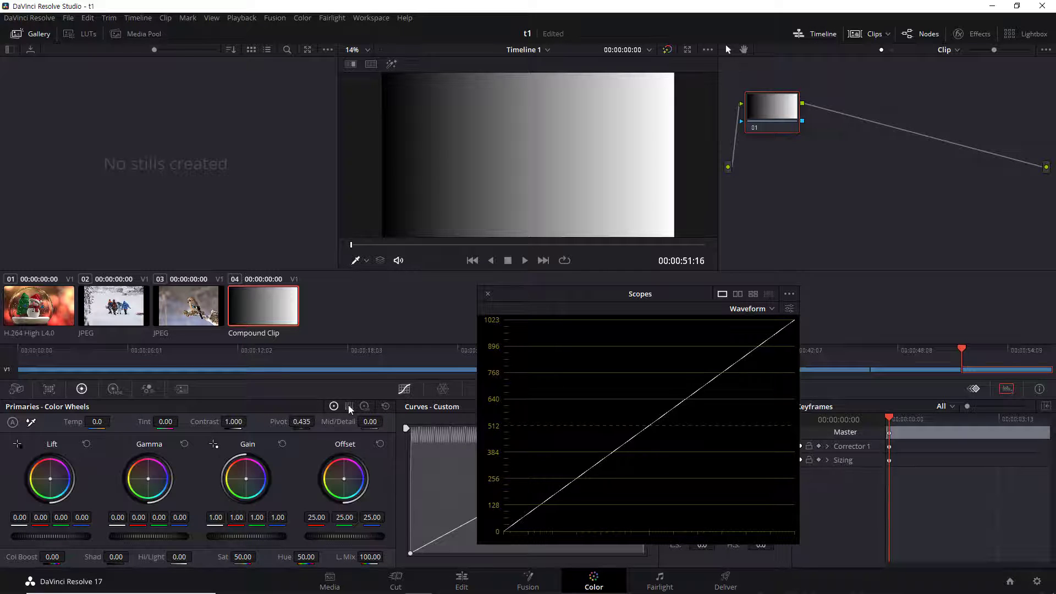
pyautogui.click(348, 406)
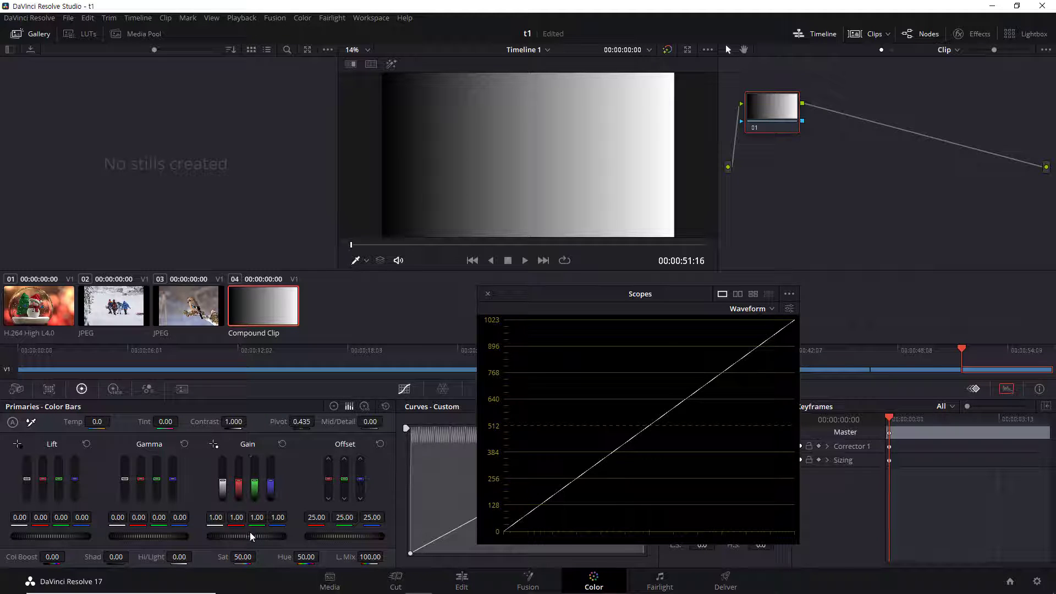
pyautogui.moveTo(255, 539); pyautogui.dragTo(247, 539)
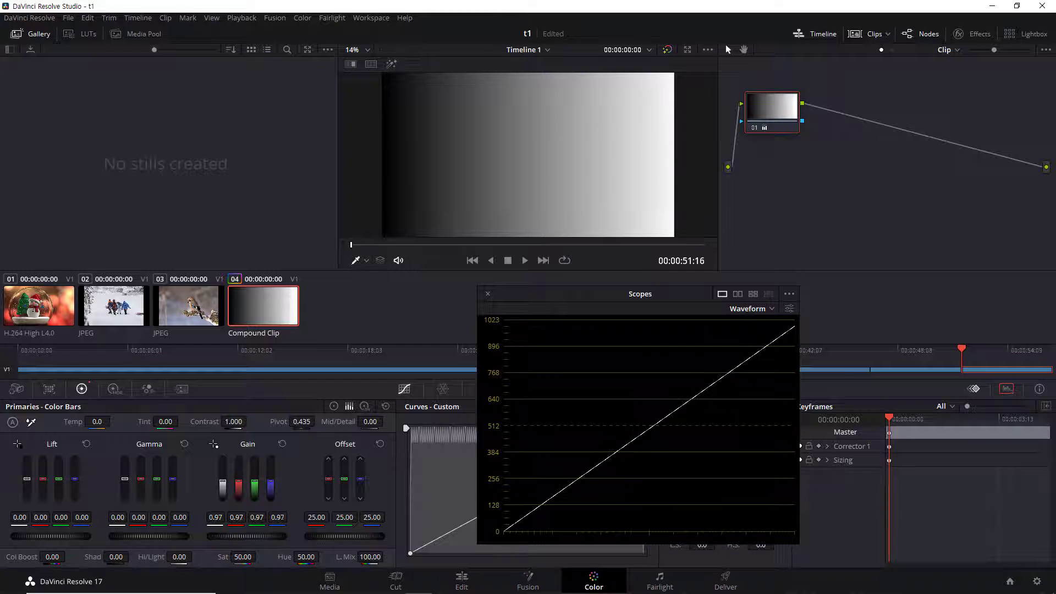
pyautogui.click(282, 444)
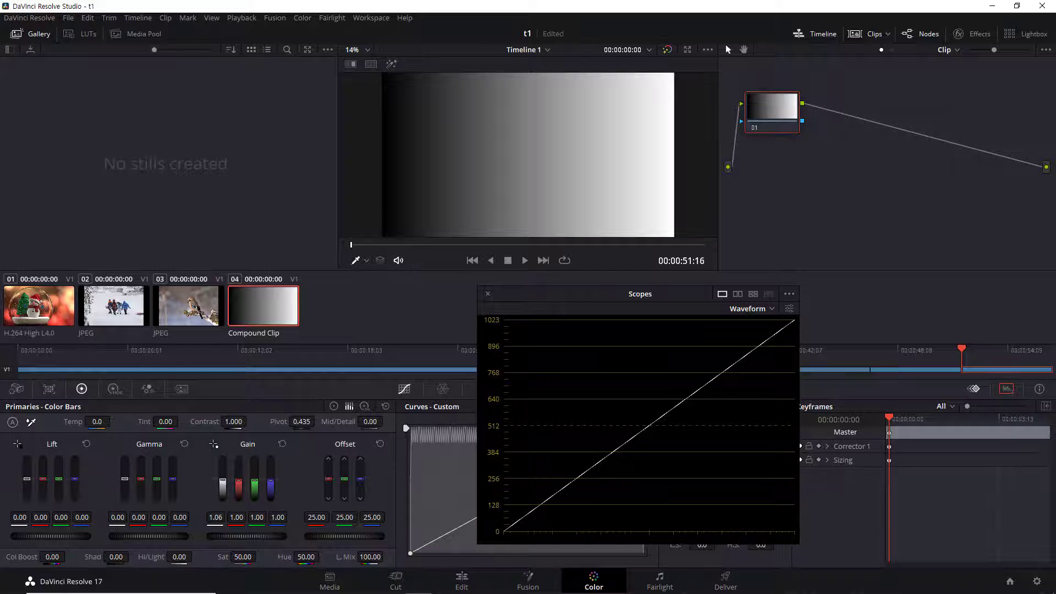
# - Raise the luminance Gain to 1.47, change it to 1.34 with the red Gain at 1.11, and reset the Gain
pyautogui.moveTo(246, 537); pyautogui.dragTo(262, 536)
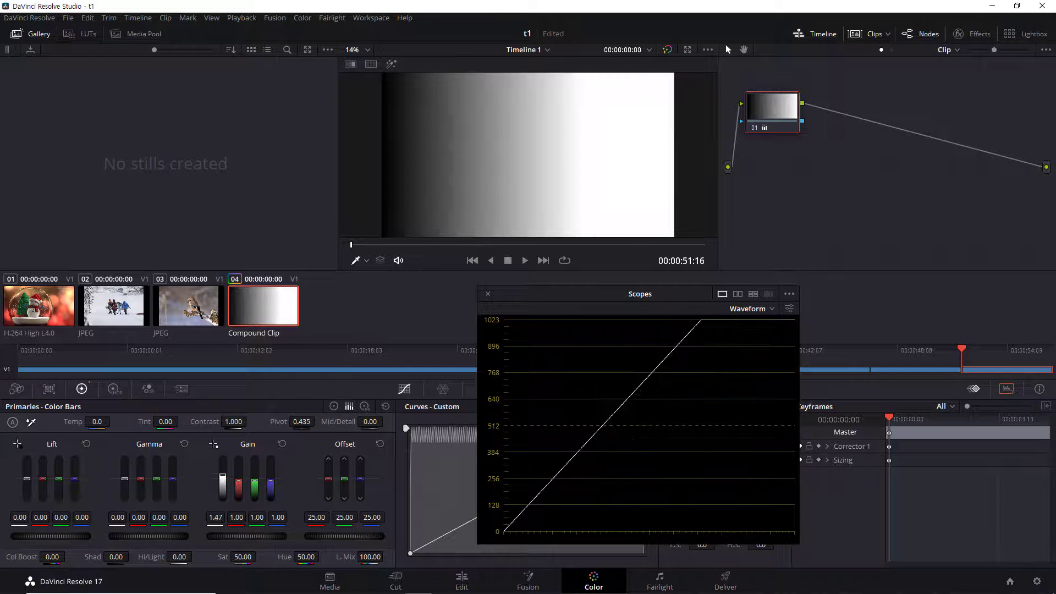
pyautogui.moveTo(224, 481); pyautogui.dragTo(241, 489)
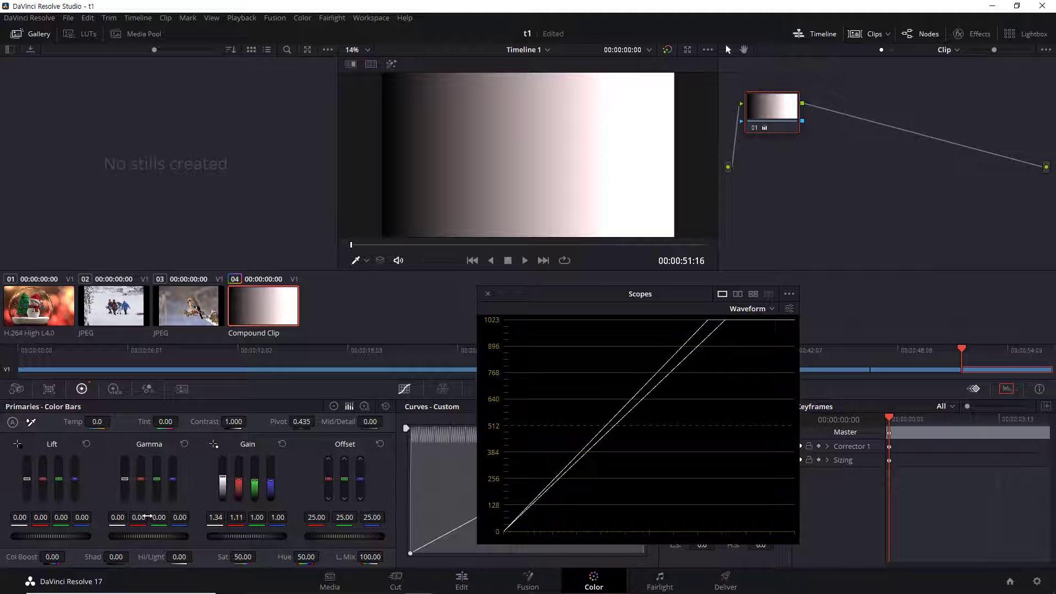
pyautogui.click(282, 444)
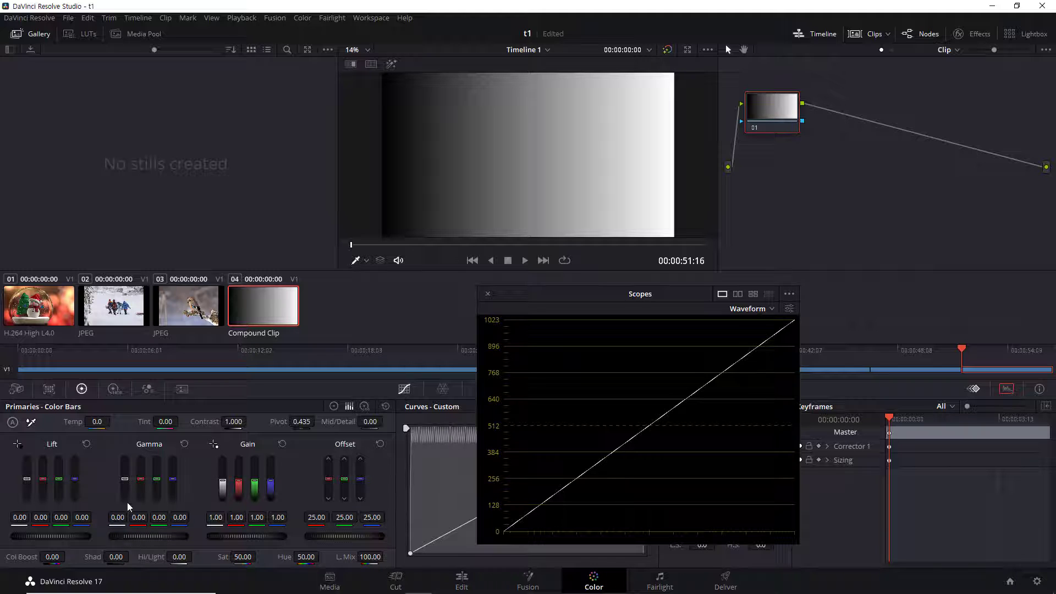
# - Raise the luminance Gamma of the grey scale clip to 0.25 and reset the Gamma
pyautogui.moveTo(127, 483); pyautogui.dragTo(128, 484)
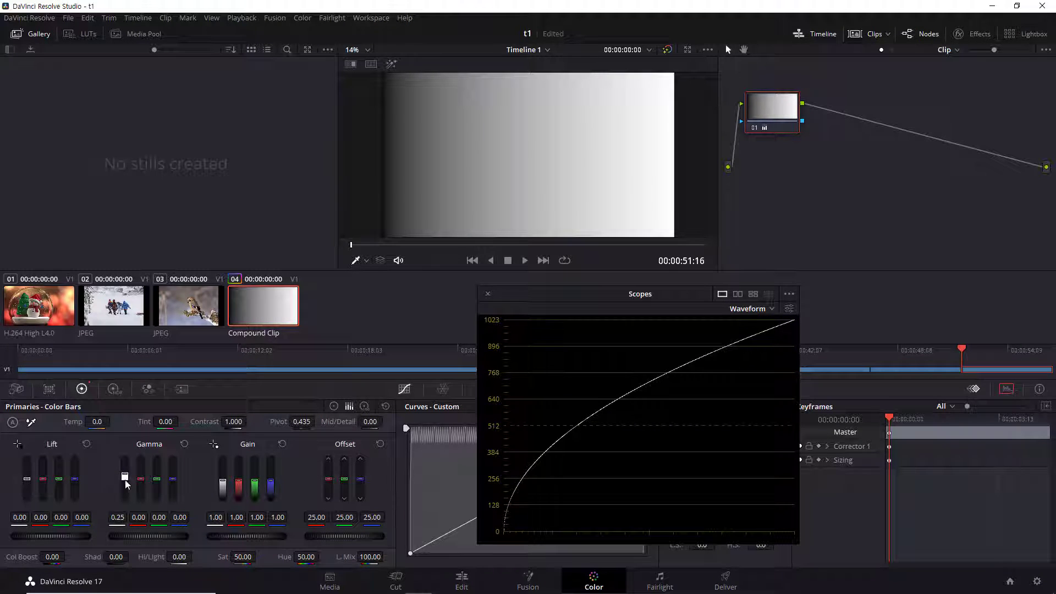
pyautogui.click(184, 445)
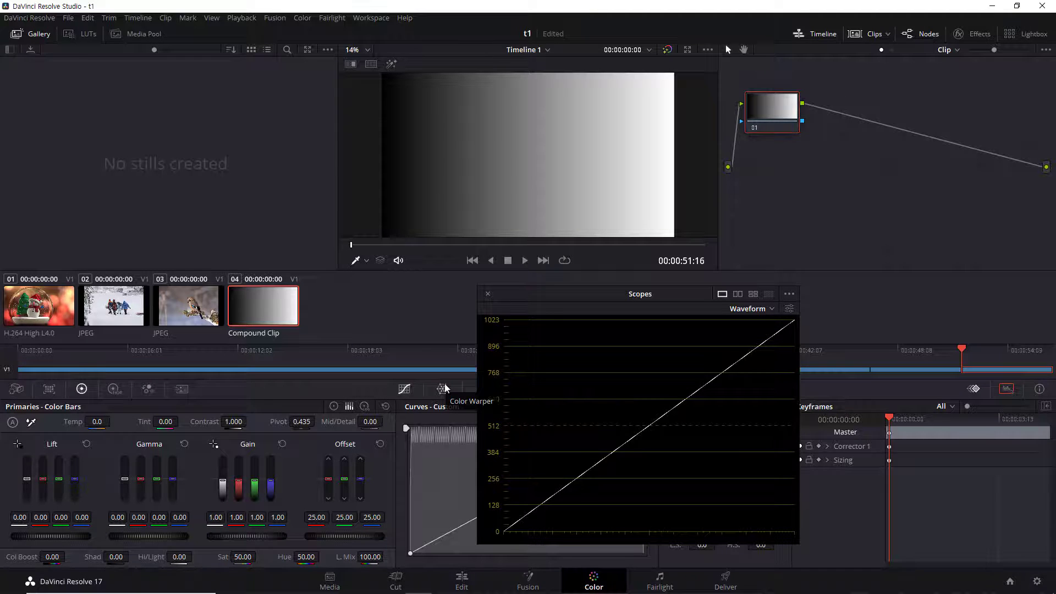
# - Switch to DaVinci Resolve.pdf in Acrobat and annotate the tonal-range graphic with a baseline from 0 to 255 and a vertical line through Gamma
pyautogui.hotkey('alt', 'Tab')
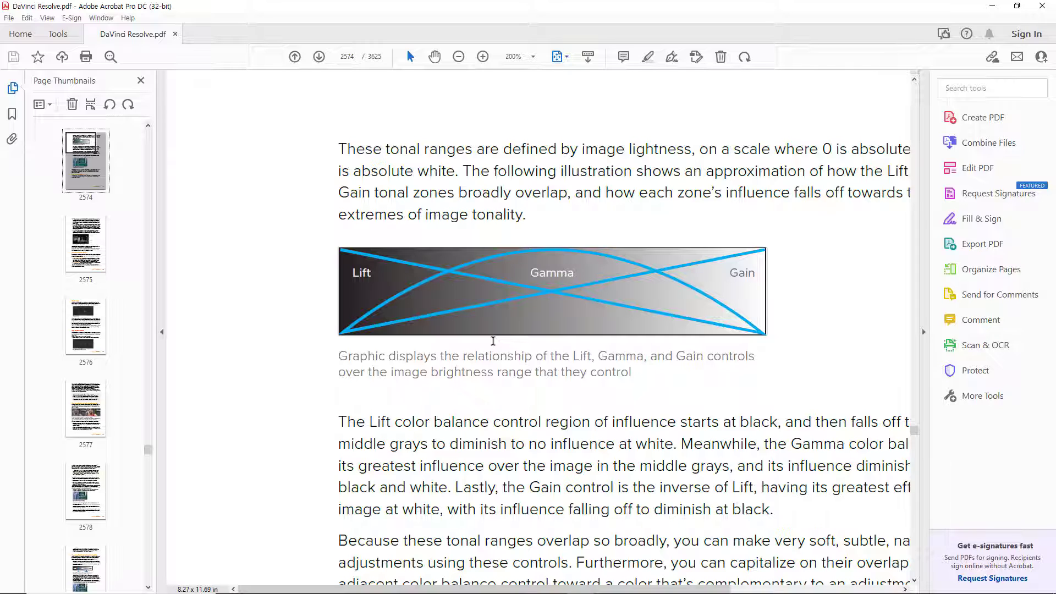
pyautogui.moveTo(336, 334)
pyautogui.mouseDown()
pyautogui.moveTo(644, 344)
pyautogui.moveTo(766, 335)
pyautogui.mouseUp()
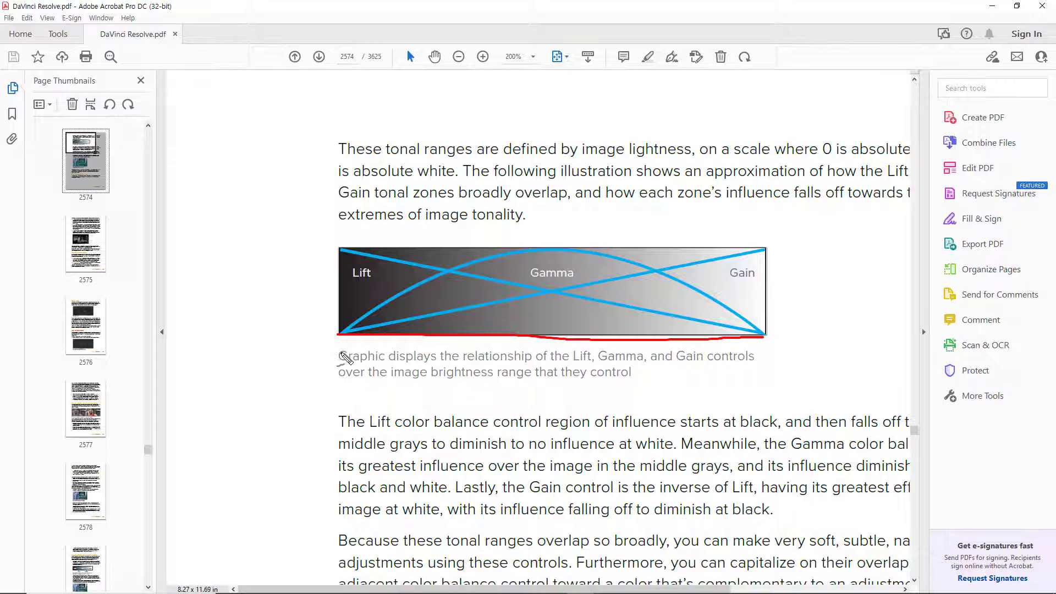
pyautogui.moveTo(341, 362)
pyautogui.mouseDown()
pyautogui.moveTo(344, 351)
pyautogui.moveTo(335, 355)
pyautogui.moveTo(340, 364)
pyautogui.moveTo(345, 357)
pyautogui.mouseUp()
pyautogui.moveTo(760, 344)
pyautogui.mouseDown()
pyautogui.moveTo(759, 356)
pyautogui.moveTo(794, 351)
pyautogui.mouseUp()
pyautogui.moveTo(547, 251); pyautogui.dragTo(546, 340)
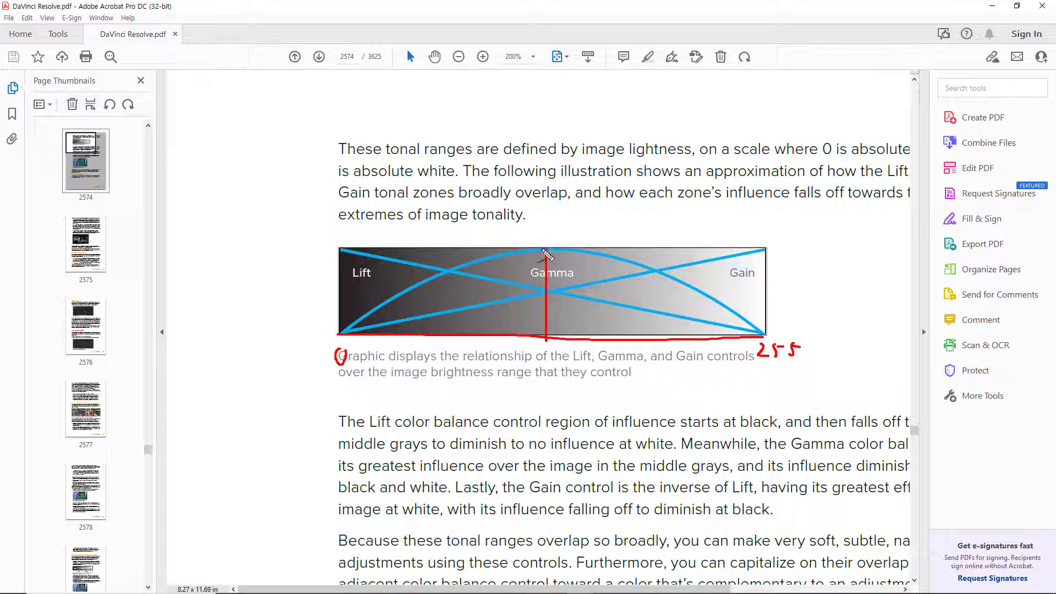
# - Mark the peak of the Gamma curve, hatch the areas below it on both sides, and erase all the annotations
pyautogui.moveTo(546, 252); pyautogui.dragTo(491, 258)
pyautogui.moveTo(365, 328)
pyautogui.mouseDown()
pyautogui.moveTo(398, 300)
pyautogui.moveTo(477, 274)
pyautogui.mouseUp()
pyautogui.moveTo(734, 325)
pyautogui.mouseDown()
pyautogui.moveTo(735, 315)
pyautogui.moveTo(712, 329)
pyautogui.mouseUp()
pyautogui.moveTo(688, 295); pyautogui.dragTo(684, 327)
pyautogui.moveTo(650, 285)
pyautogui.mouseDown()
pyautogui.moveTo(649, 326)
pyautogui.moveTo(635, 326)
pyautogui.mouseUp()
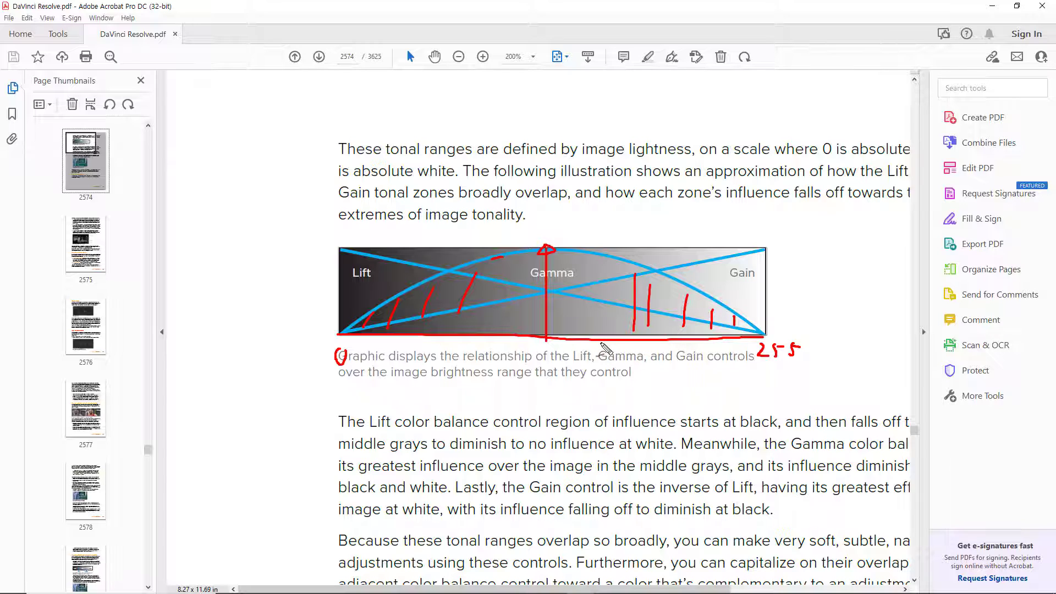
pyautogui.press('e')
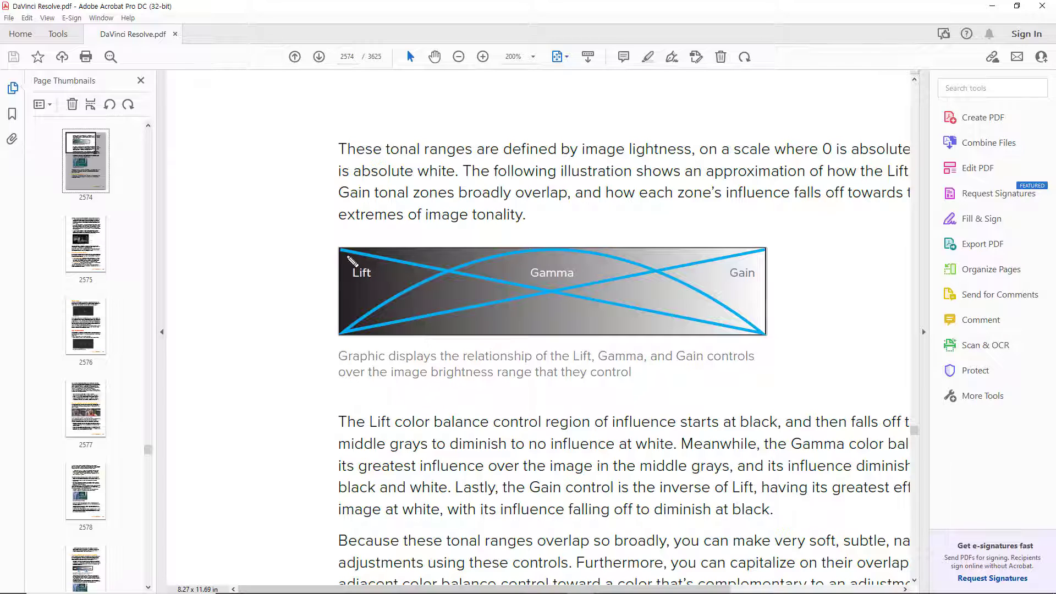
# - Mark the Lift influence at black, the overlap in the middle greys and the Gain influence at white on the graphic, and erase the annotations
pyautogui.moveTo(346, 252)
pyautogui.mouseDown()
pyautogui.moveTo(348, 285)
pyautogui.moveTo(350, 259)
pyautogui.moveTo(384, 256)
pyautogui.mouseUp()
pyautogui.moveTo(548, 296)
pyautogui.mouseDown()
pyautogui.moveTo(548, 335)
pyautogui.moveTo(553, 293)
pyautogui.moveTo(540, 329)
pyautogui.moveTo(552, 297)
pyautogui.mouseUp()
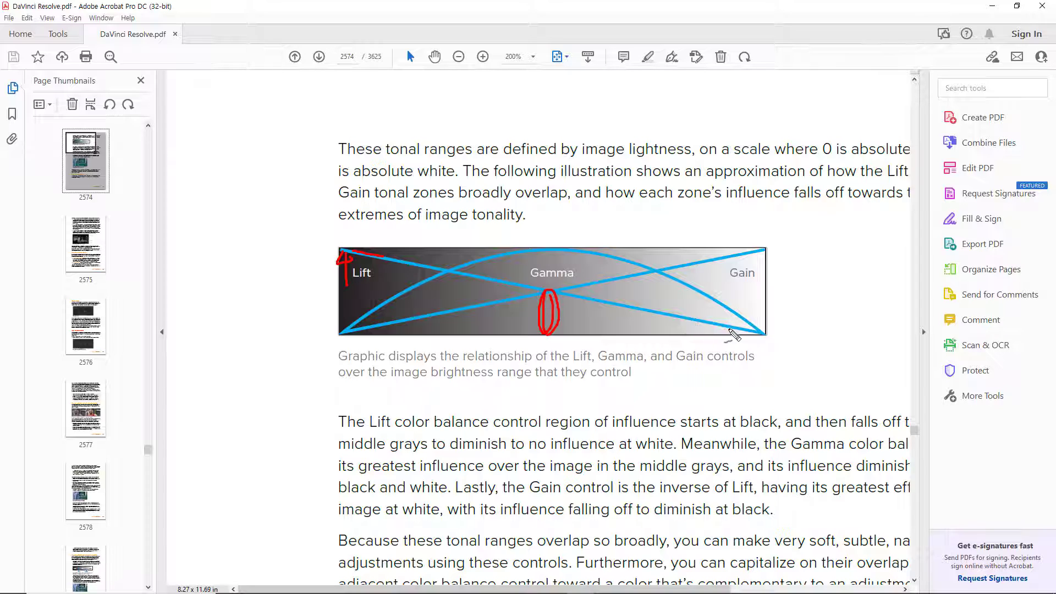
pyautogui.moveTo(727, 330); pyautogui.dragTo(733, 335)
pyautogui.moveTo(742, 281)
pyautogui.mouseDown()
pyautogui.moveTo(756, 273)
pyautogui.moveTo(731, 274)
pyautogui.moveTo(746, 286)
pyautogui.moveTo(744, 337)
pyautogui.mouseUp()
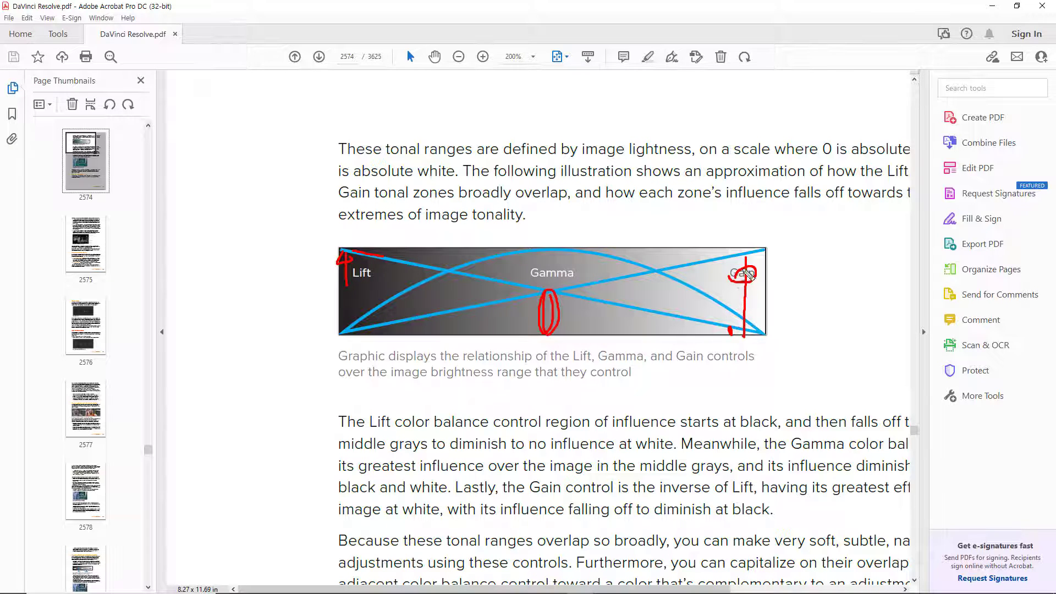
pyautogui.moveTo(746, 256); pyautogui.dragTo(756, 271)
pyautogui.moveTo(584, 285); pyautogui.dragTo(588, 336)
pyautogui.moveTo(591, 293); pyautogui.dragTo(594, 326)
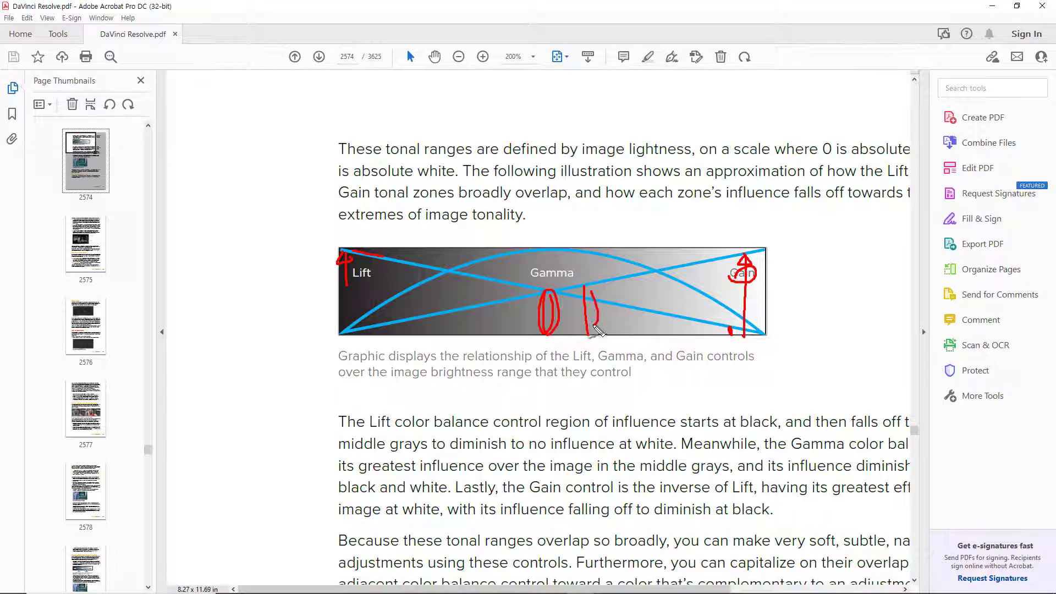
pyautogui.moveTo(396, 323); pyautogui.dragTo(395, 332)
pyautogui.press('e')
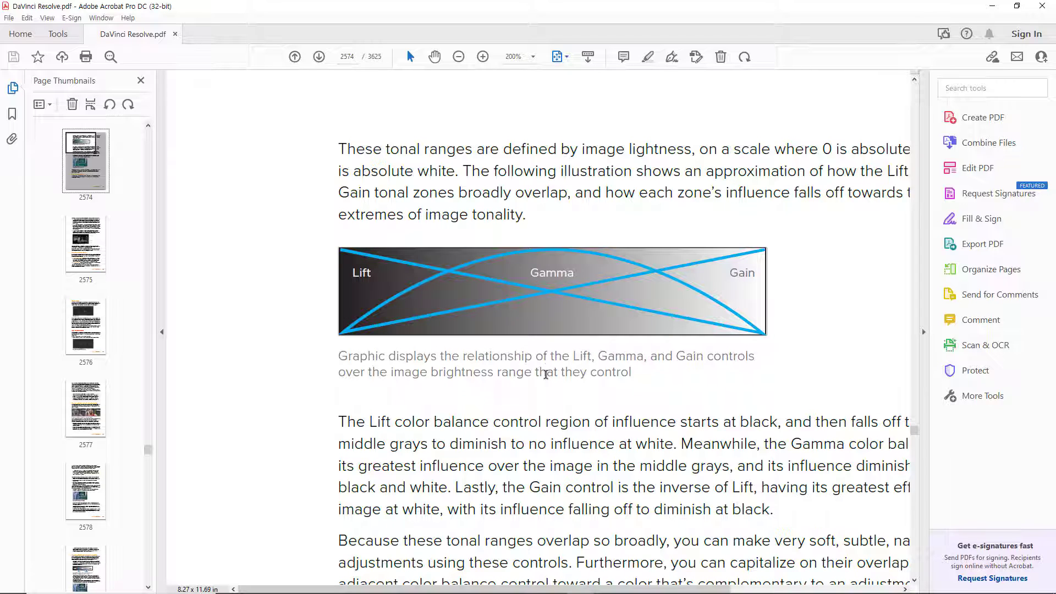
# - Switch back to DaVinci Resolve, close the floating Scopes window, and select the snow globe clip with the scope set to Waveform
pyautogui.hotkey('alt', 'Tab')
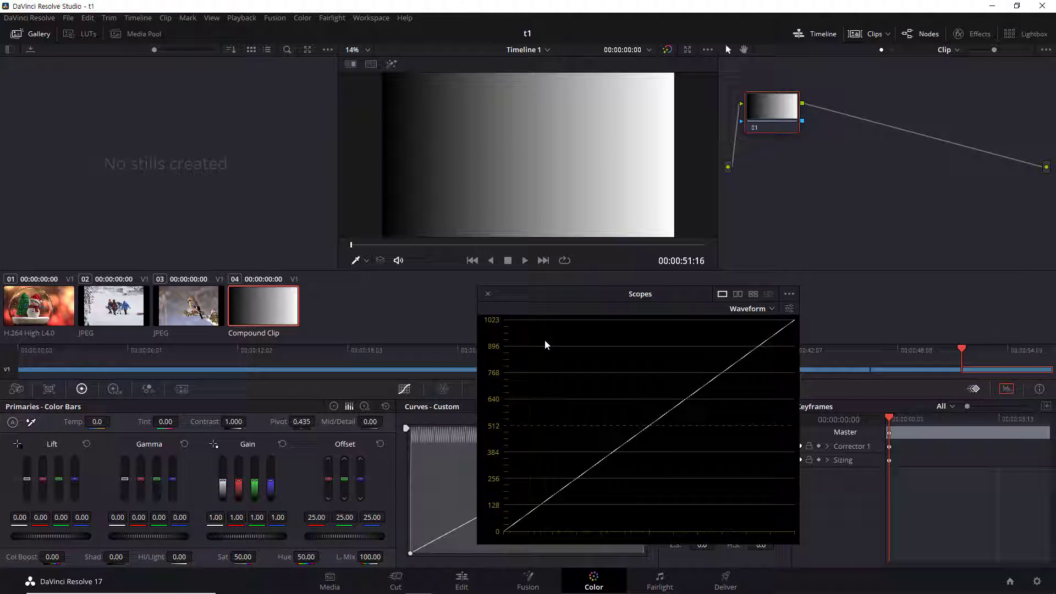
pyautogui.click(487, 294)
pyautogui.click(47, 305)
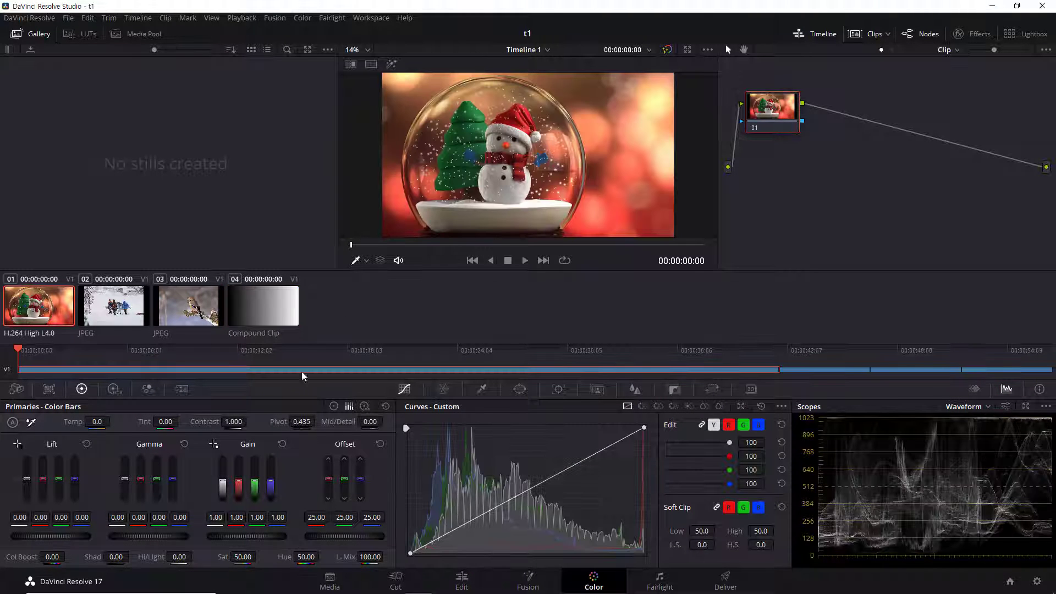
pyautogui.click(986, 412)
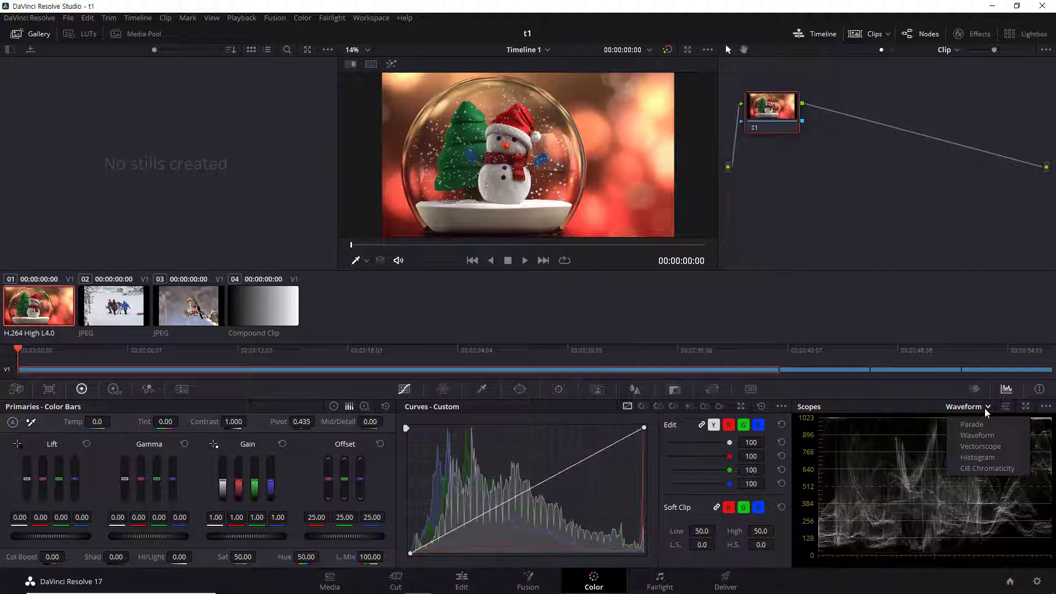
pyautogui.click(982, 438)
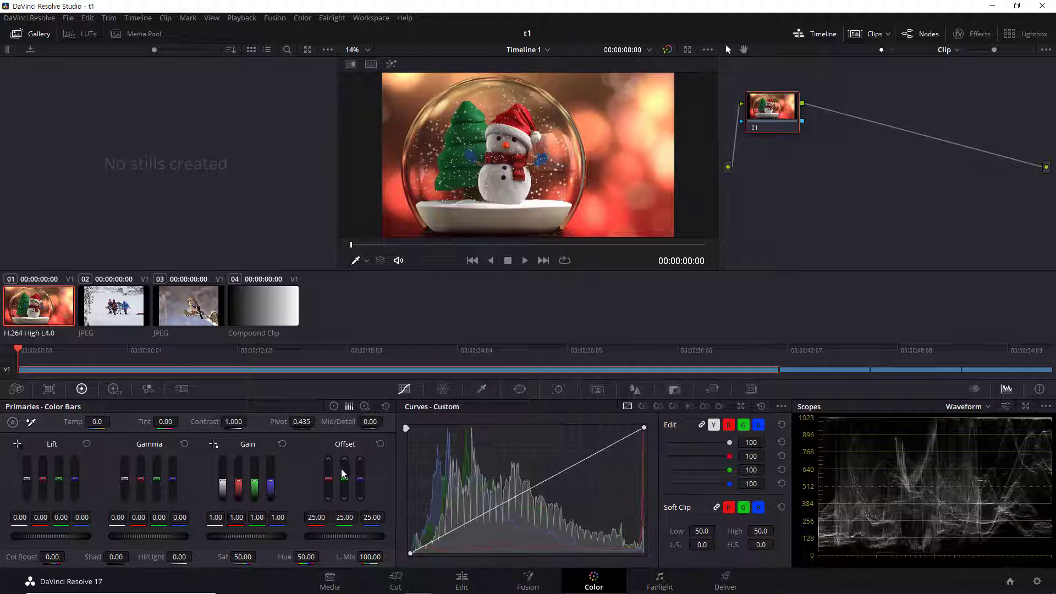
# - Switch the Primaries palette to color wheels and reset all primary adjustments of the snow globe clip
pyautogui.click(338, 407)
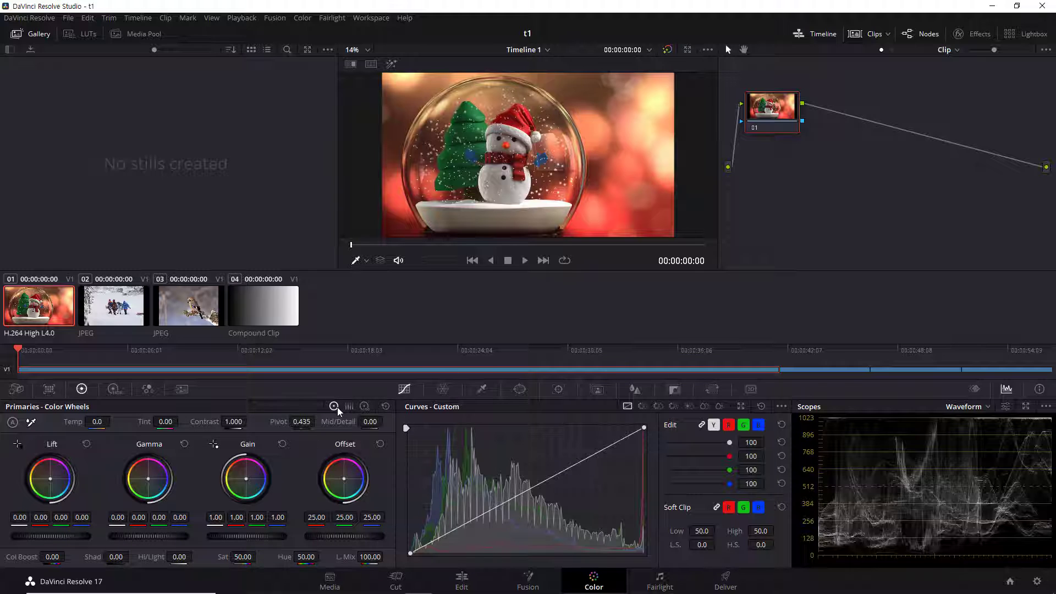
pyautogui.click(386, 407)
# - Check the clip in the Parade scope, return to the Waveform scope and turn on Colorize in its settings
pyautogui.click(990, 405)
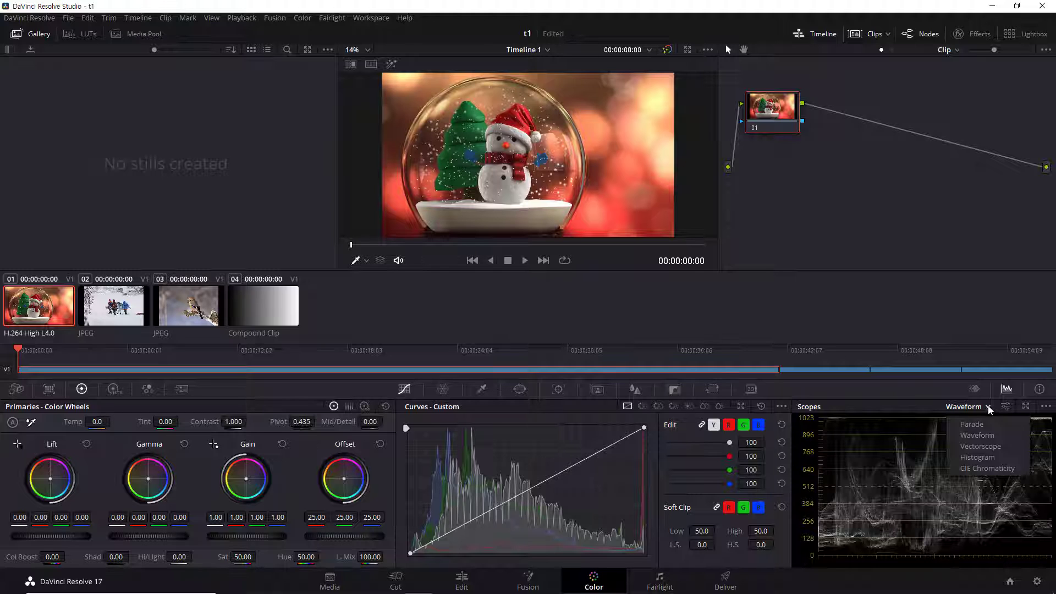
pyautogui.click(981, 424)
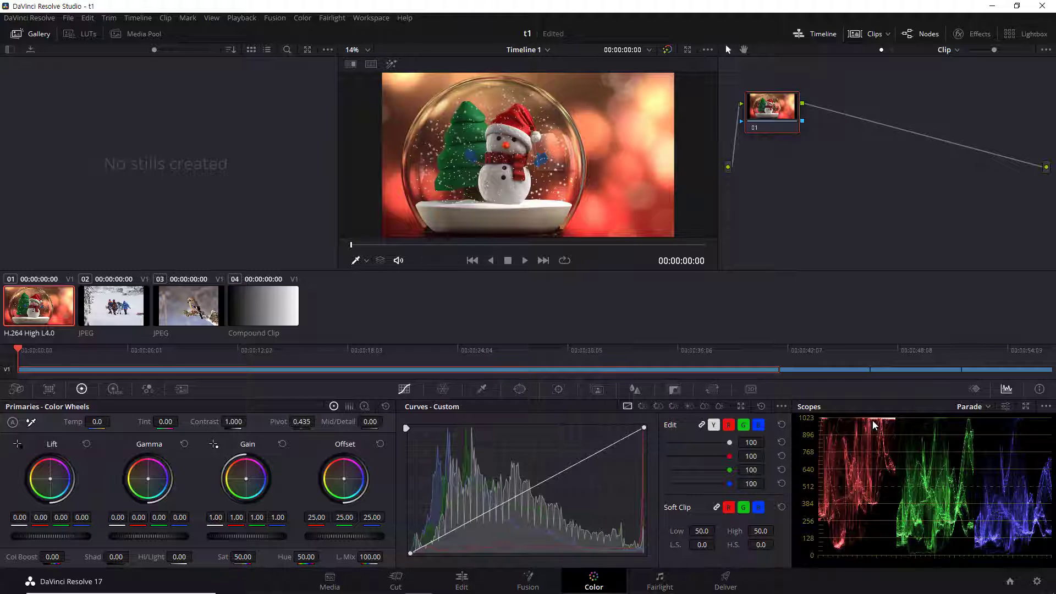
pyautogui.click(983, 407)
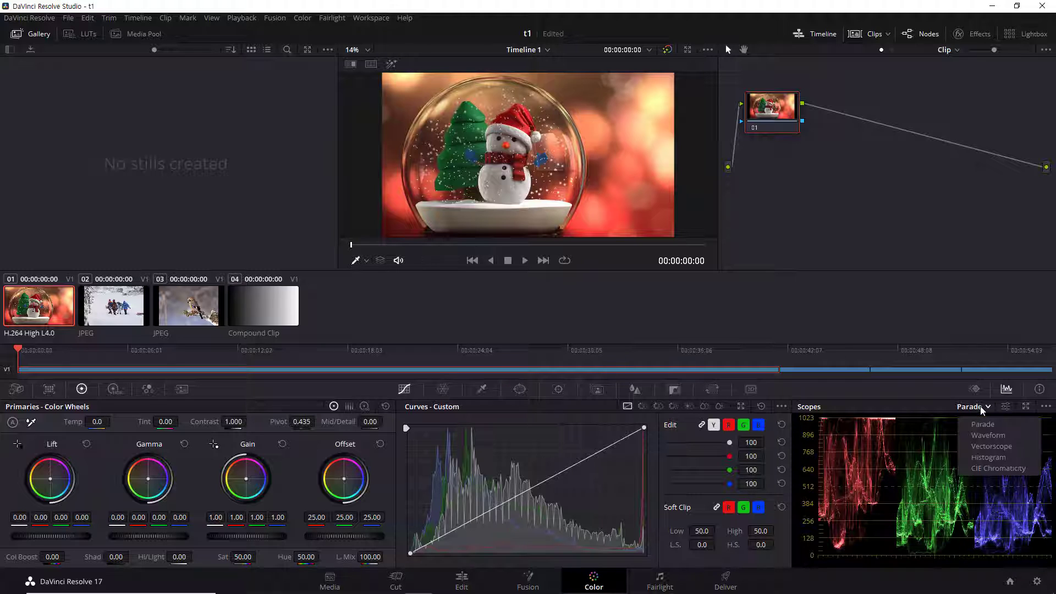
pyautogui.click(981, 436)
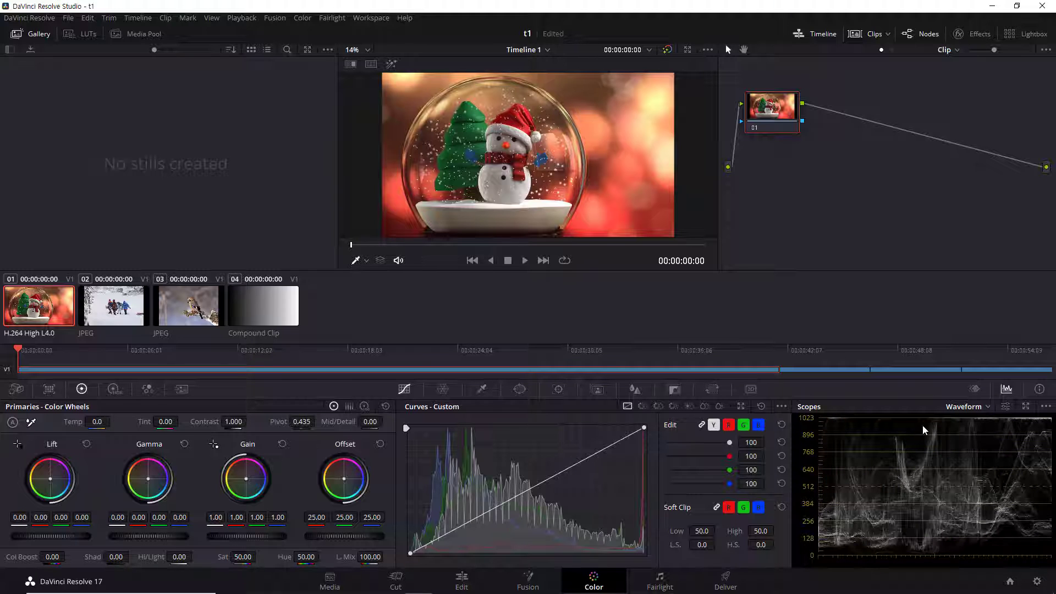
pyautogui.click(1006, 406)
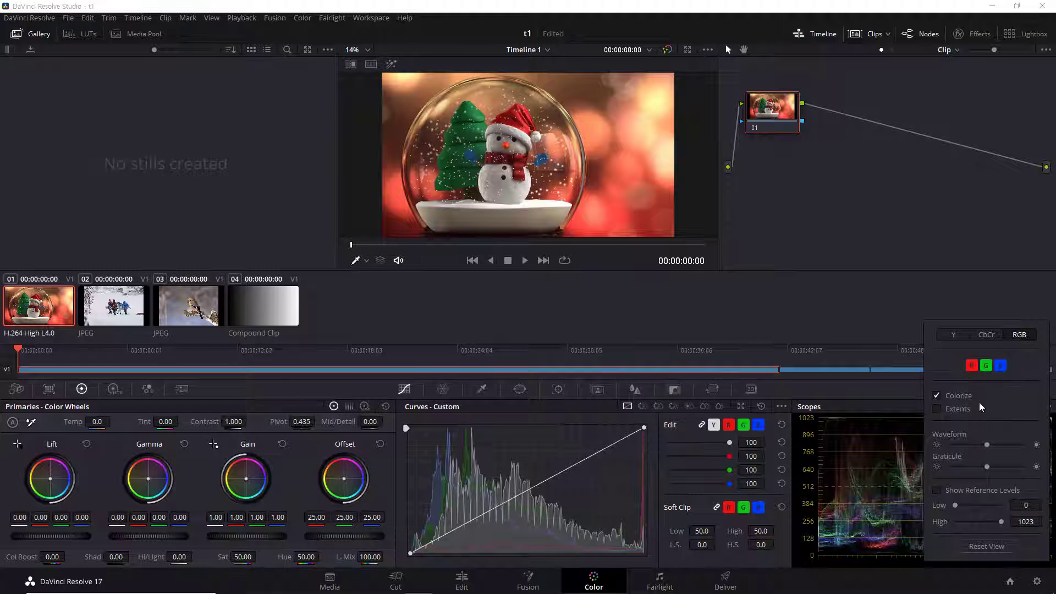
pyautogui.click(888, 388)
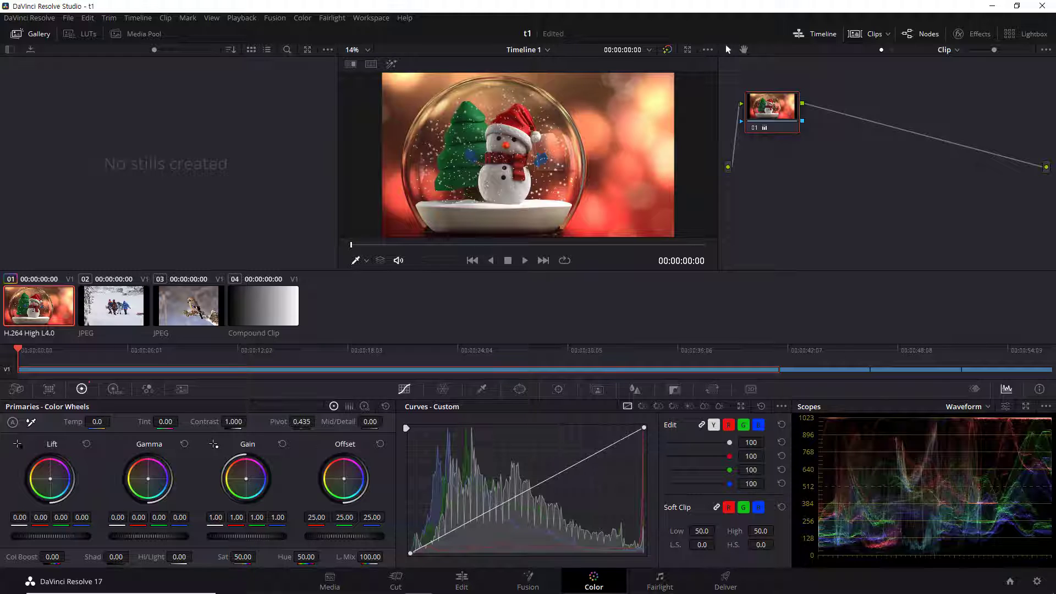
# - Lower the Gain of all channels to 0.97 and raise the Lift of all channels to 0.01 for the snow globe clip
pyautogui.moveTo(246, 537); pyautogui.dragTo(240, 536)
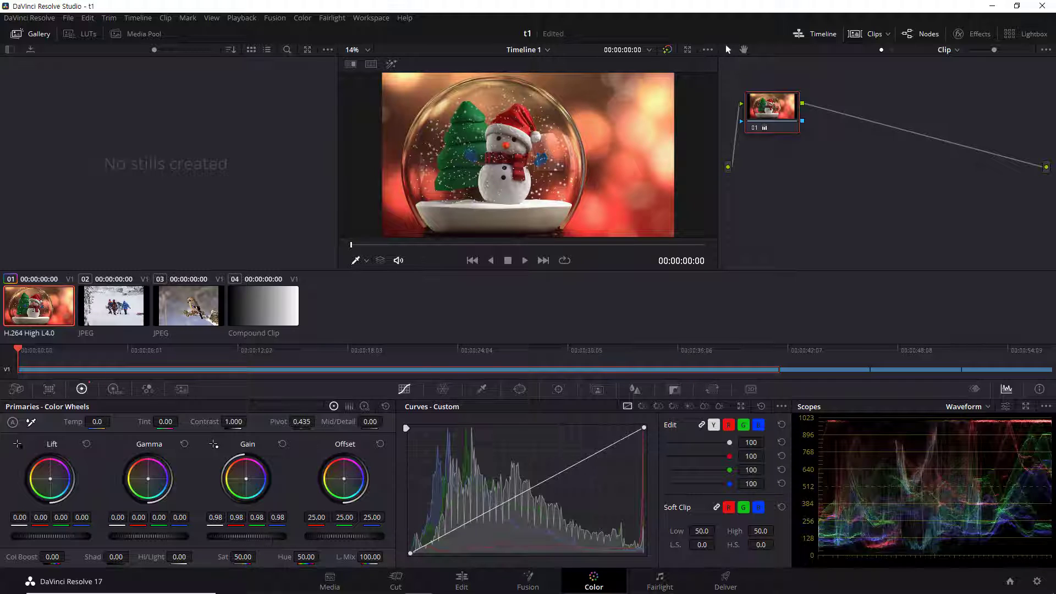
pyautogui.moveTo(247, 537); pyautogui.dragTo(245, 536)
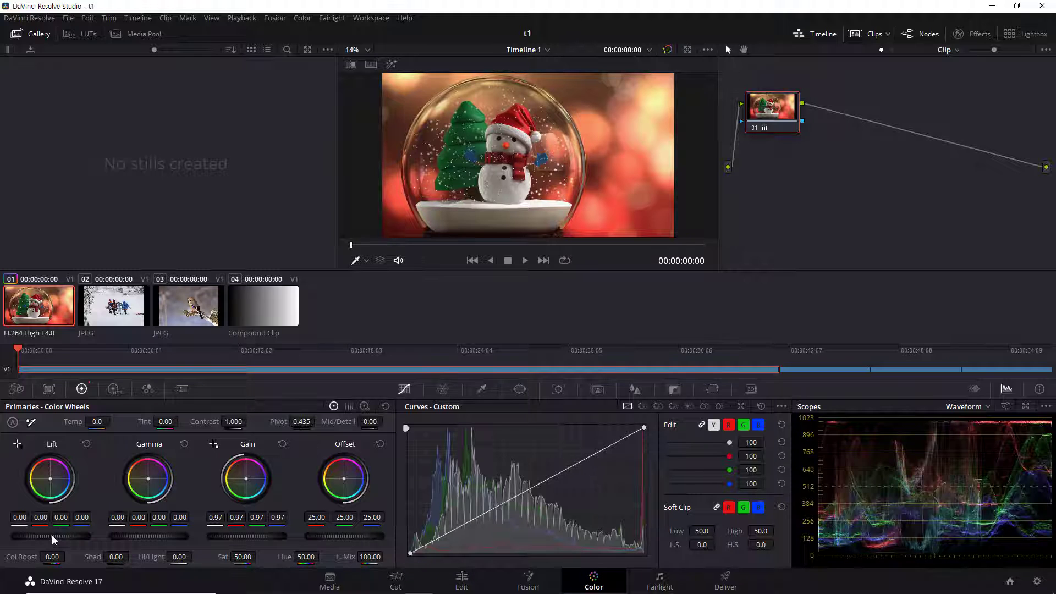
pyautogui.moveTo(50, 537); pyautogui.dragTo(53, 536)
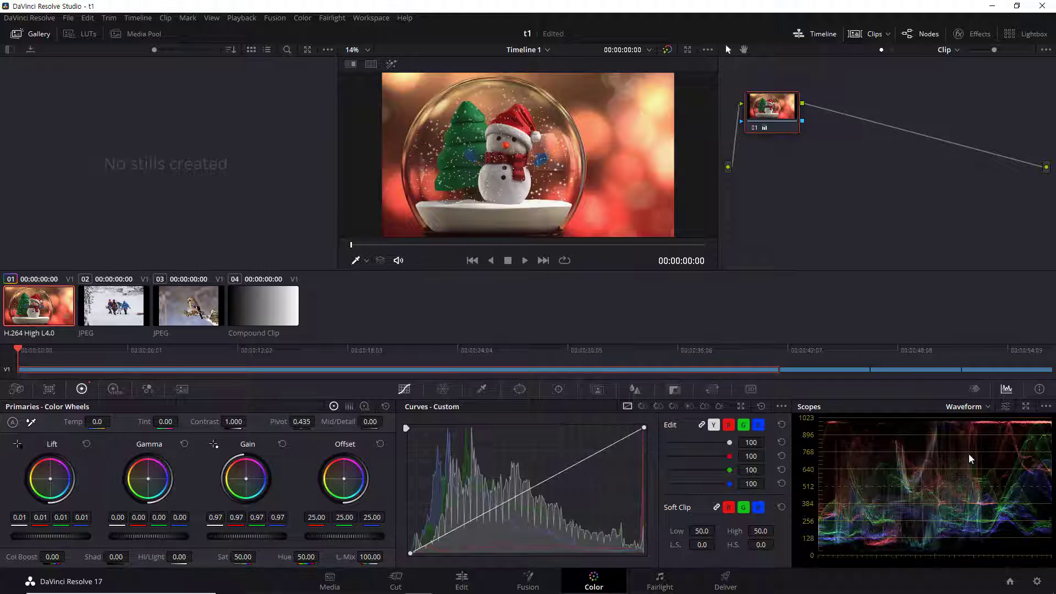
# - Change the scope to Parade and set the red Gain channel to 0.98
pyautogui.click(989, 405)
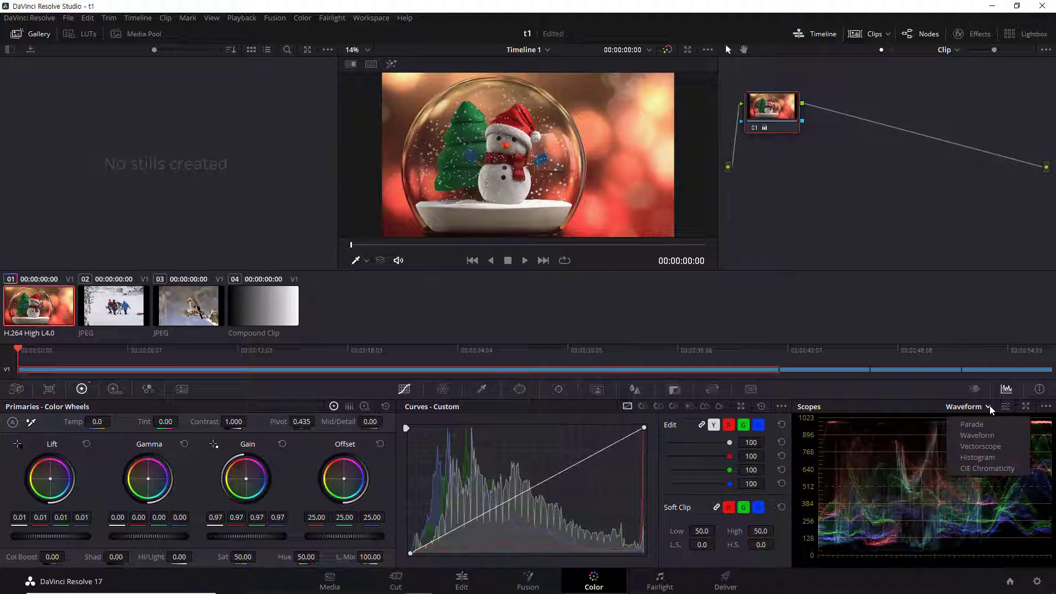
pyautogui.click(978, 423)
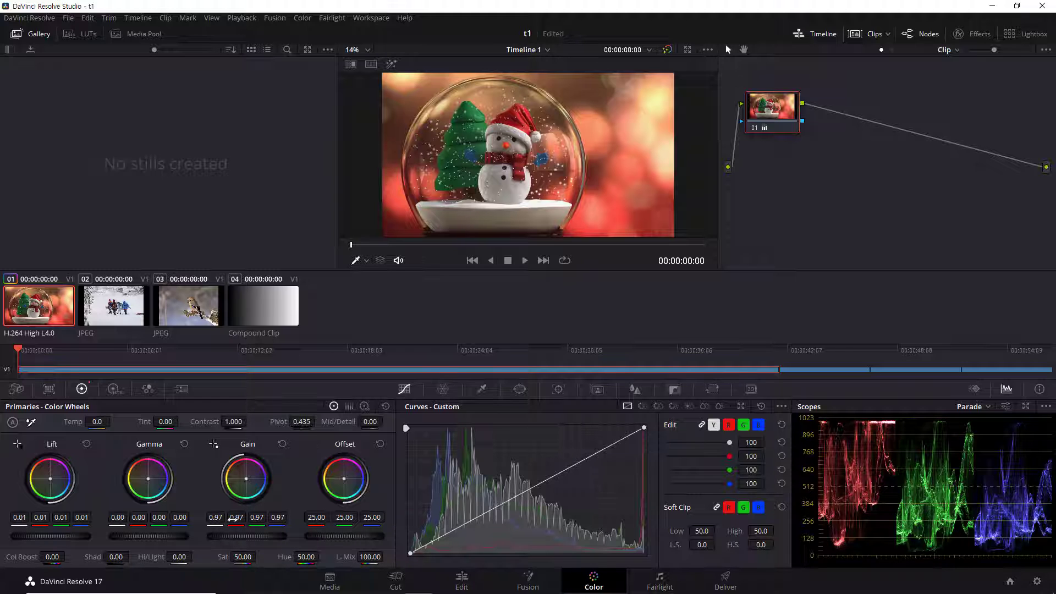
pyautogui.moveTo(236, 517); pyautogui.dragTo(242, 518)
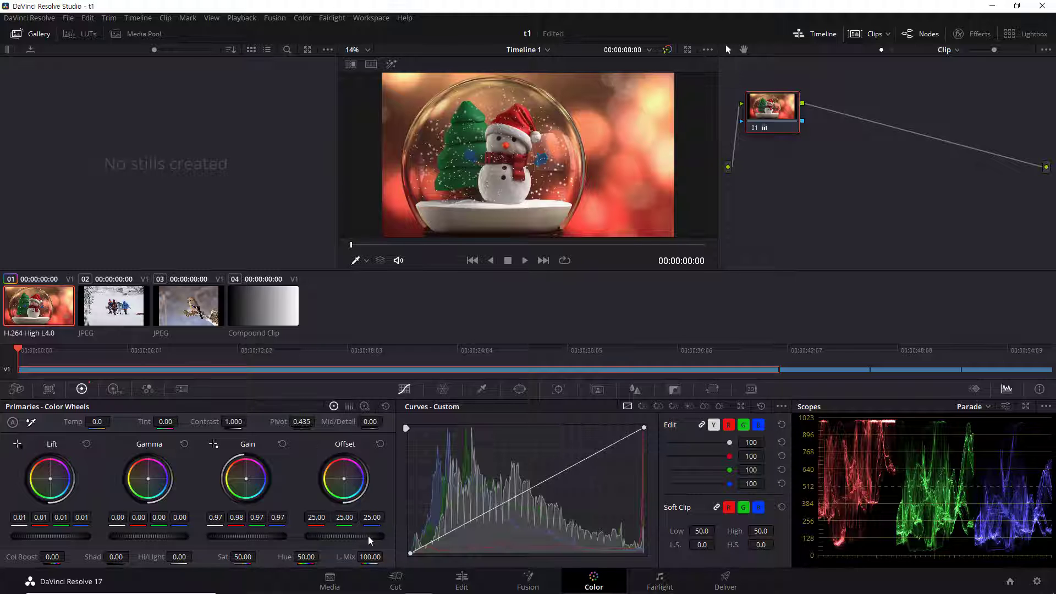
# - Try lowering the Offset of all channels to 19.10 and 24.70 on the snow globe clip, and reset the Offset
pyautogui.moveTo(368, 535); pyautogui.dragTo(330, 536)
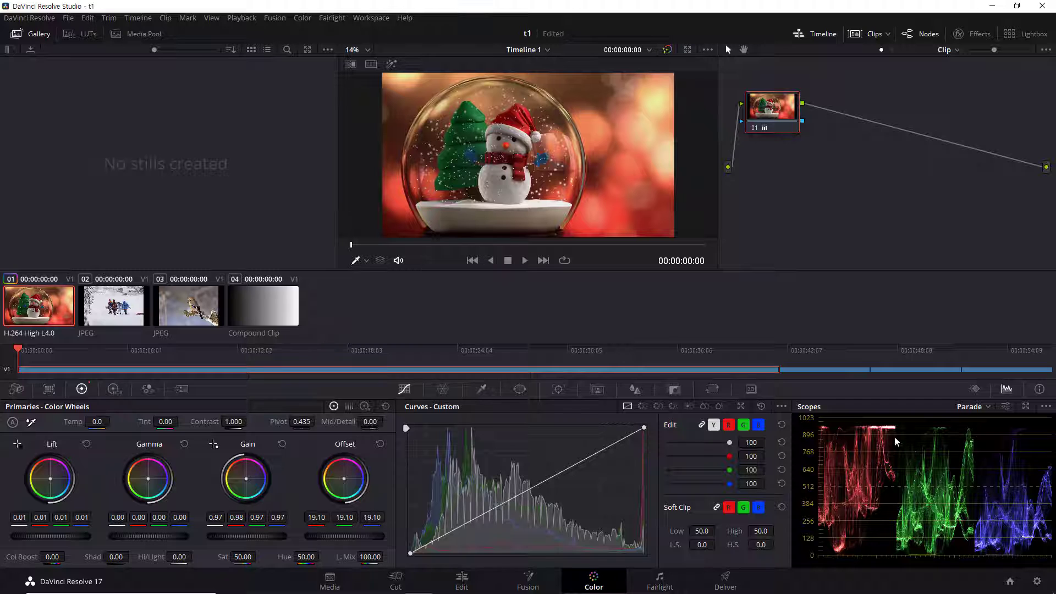
pyautogui.moveTo(375, 534)
pyautogui.mouseDown()
pyautogui.moveTo(300, 535)
pyautogui.moveTo(385, 535)
pyautogui.moveTo(363, 534)
pyautogui.moveTo(386, 535)
pyautogui.moveTo(374, 538)
pyautogui.mouseUp()
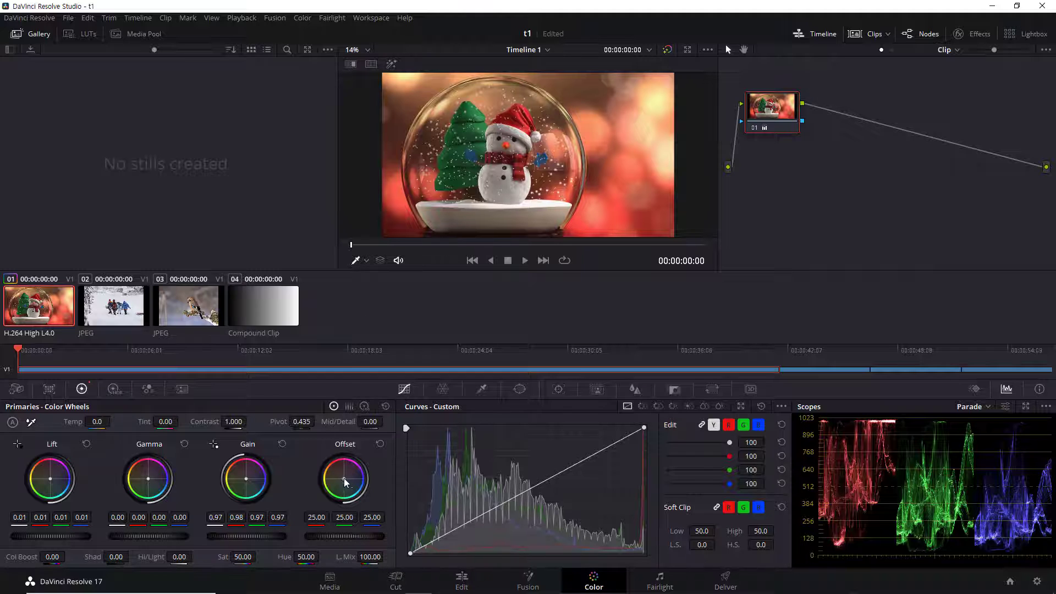
pyautogui.moveTo(342, 536); pyautogui.dragTo(327, 536)
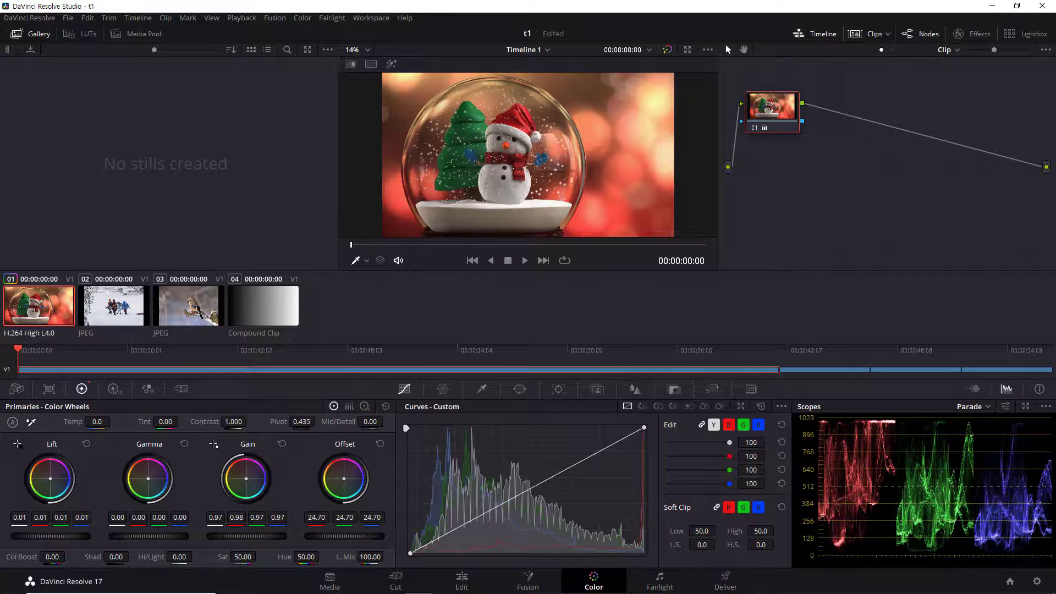
pyautogui.click(380, 444)
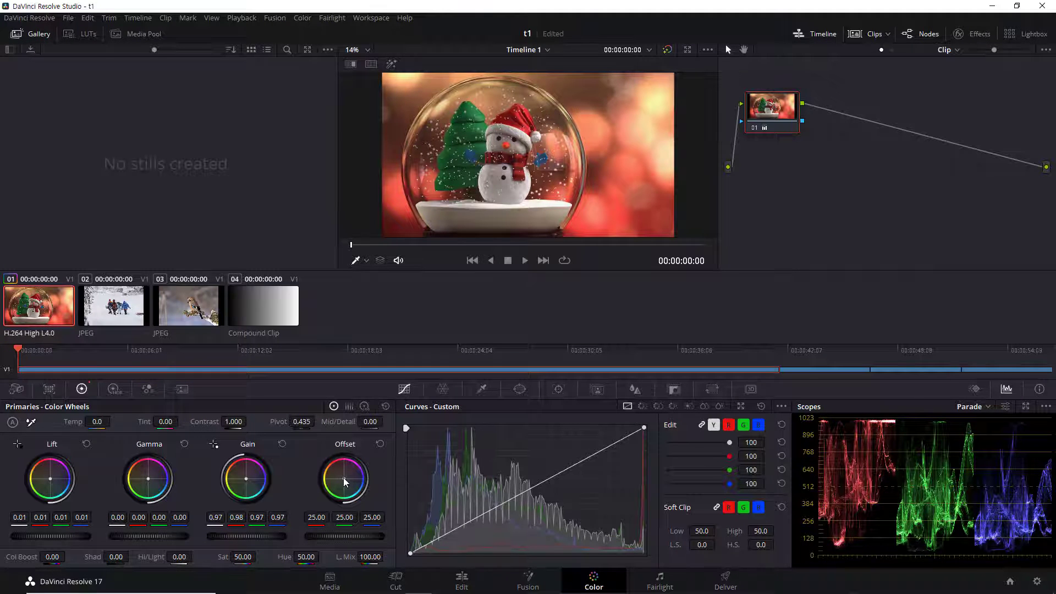
# - Shift the Offset color balance toward yellow-green with red at 19.77, and use the color bars to set green to 32.20 and blue to 12.00
pyautogui.moveTo(343, 478); pyautogui.dragTo(332, 481)
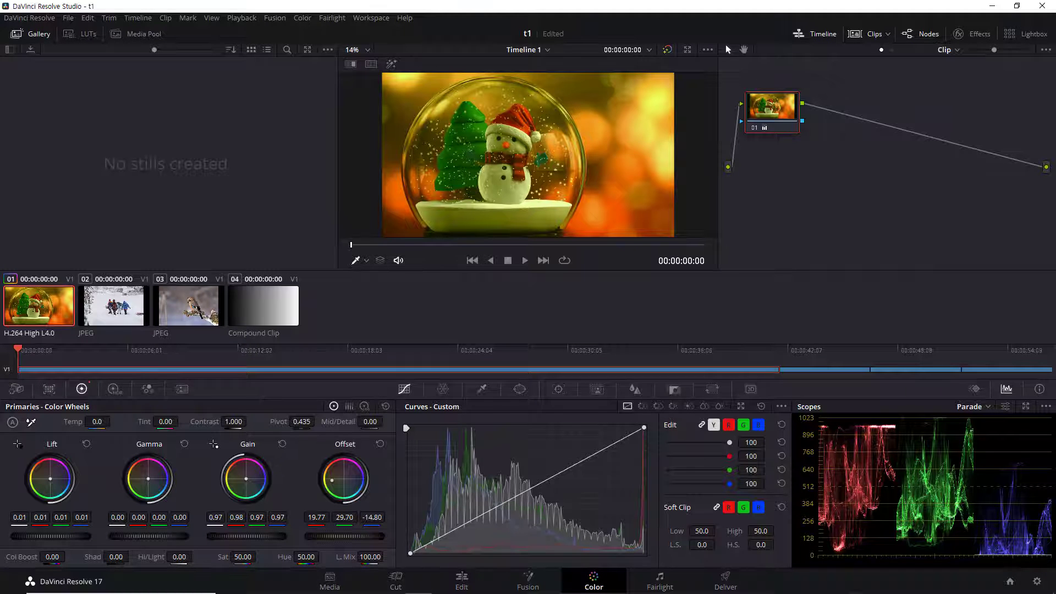
pyautogui.click(349, 407)
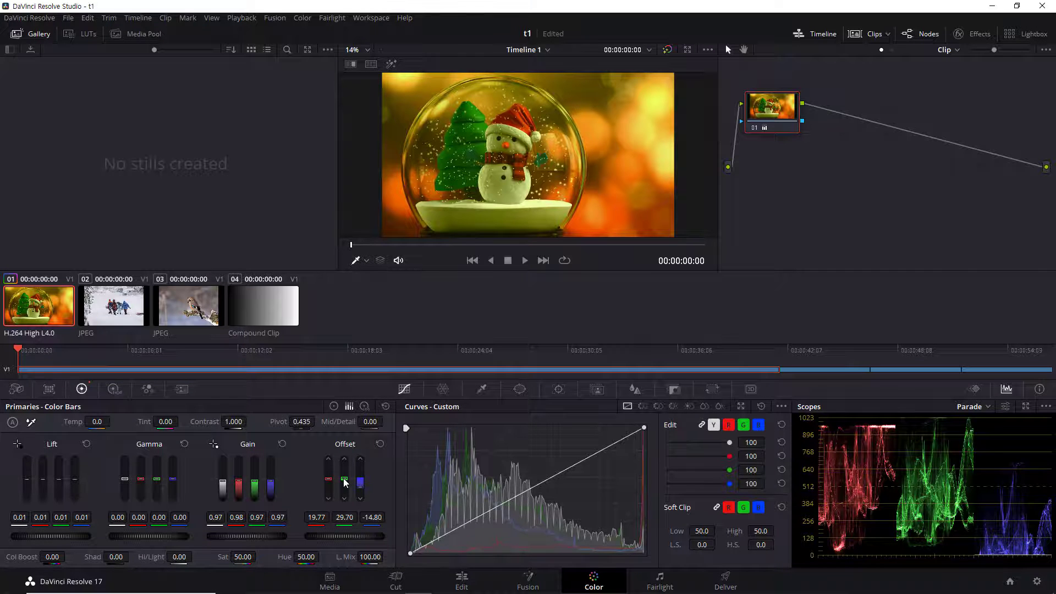
pyautogui.moveTo(345, 483)
pyautogui.mouseDown()
pyautogui.moveTo(345, 470)
pyautogui.moveTo(347, 480)
pyautogui.moveTo(360, 472)
pyautogui.mouseUp()
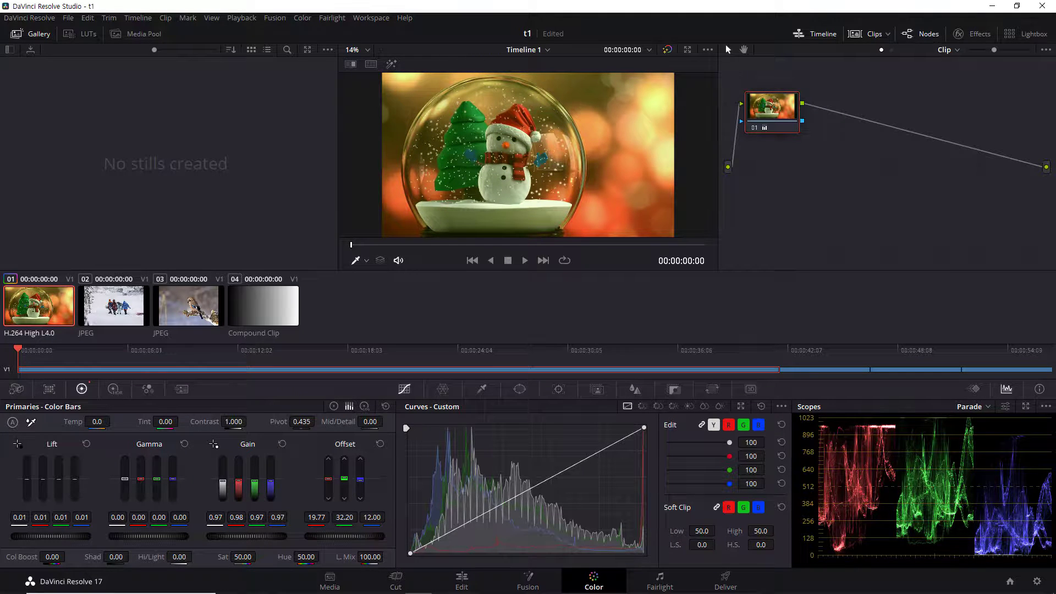